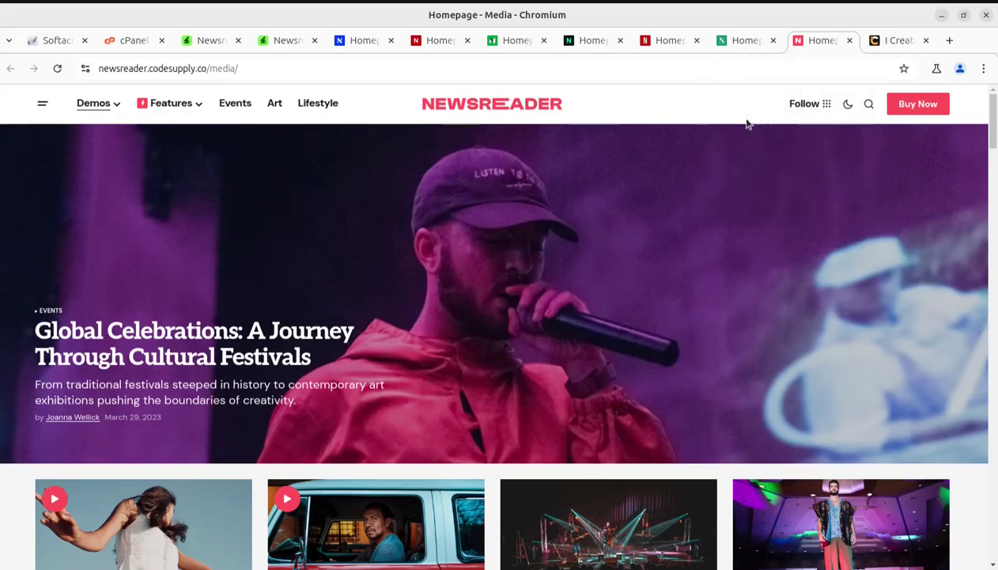
Browse the Newsreader City and Auto demo homepages, then return to the cPanel Tools page.
left_click(750, 50)
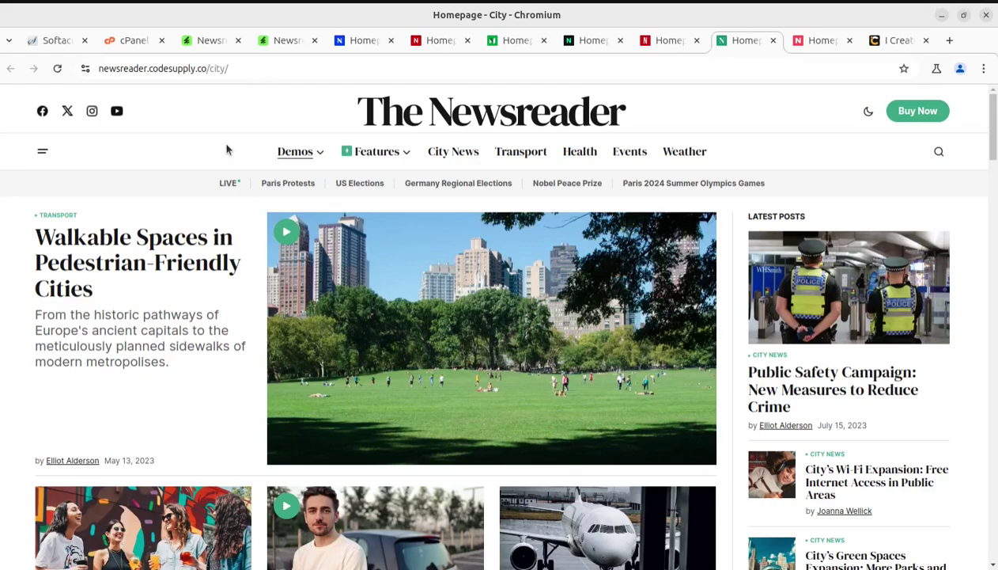
left_click(672, 41)
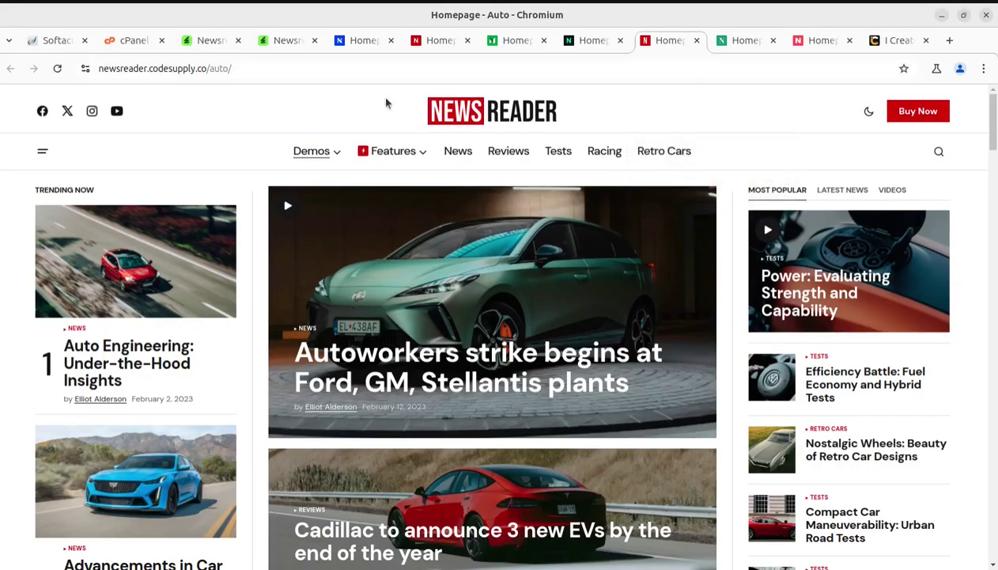
left_click(125, 41)
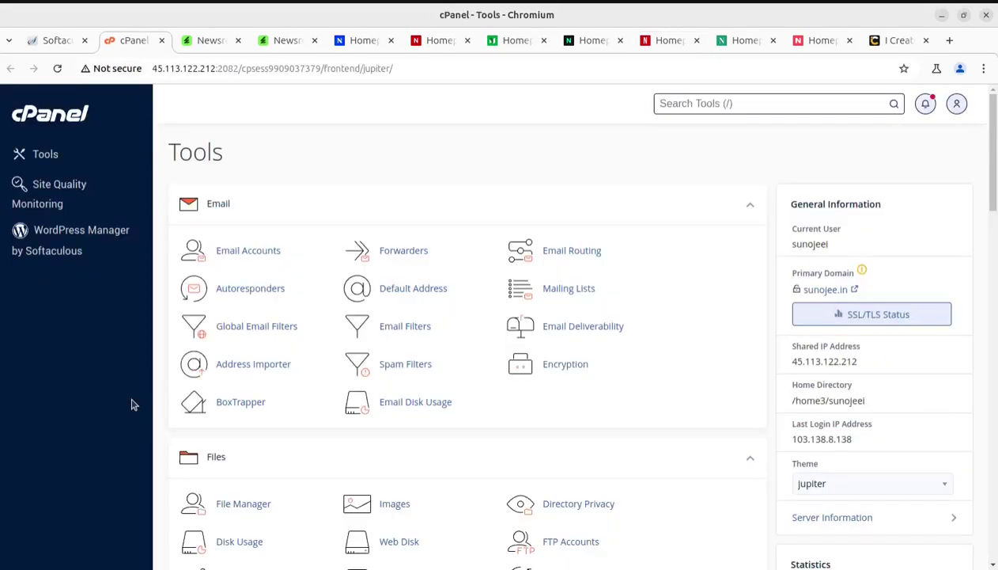
scroll(133, 404, "down", 4)
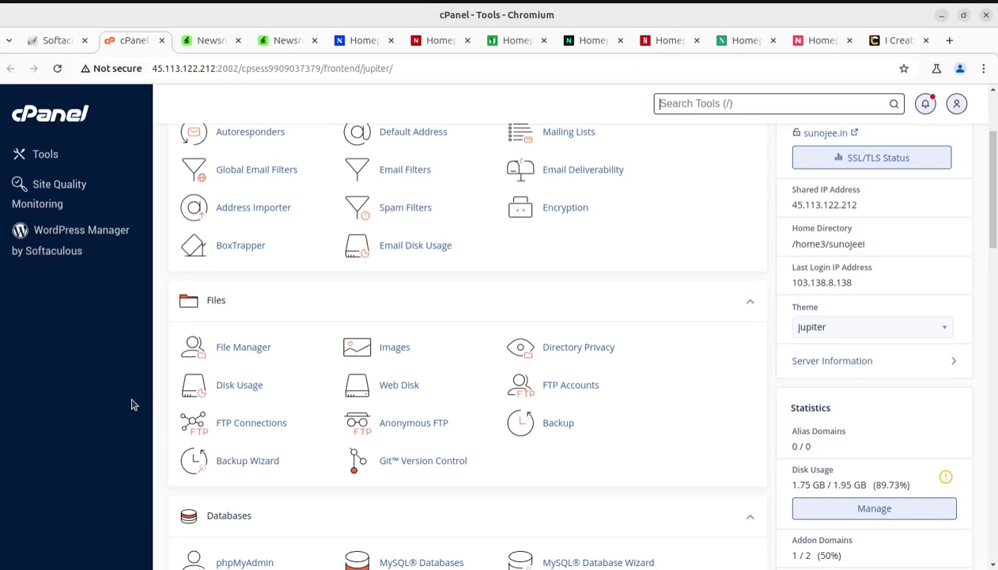
scroll(133, 405, "up", 4)
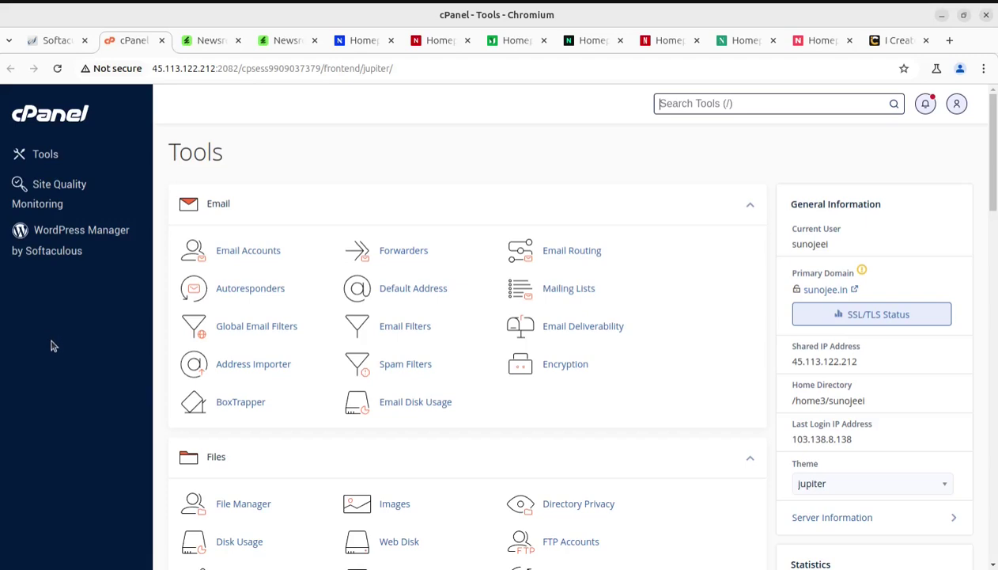
scroll(677, 376, "down", 2)
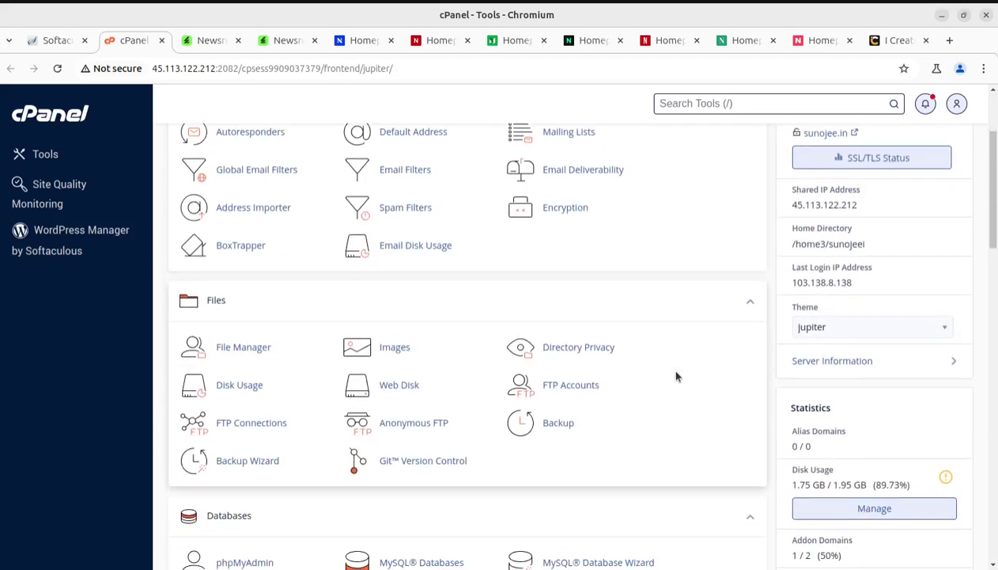
scroll(676, 376, "up", 2)
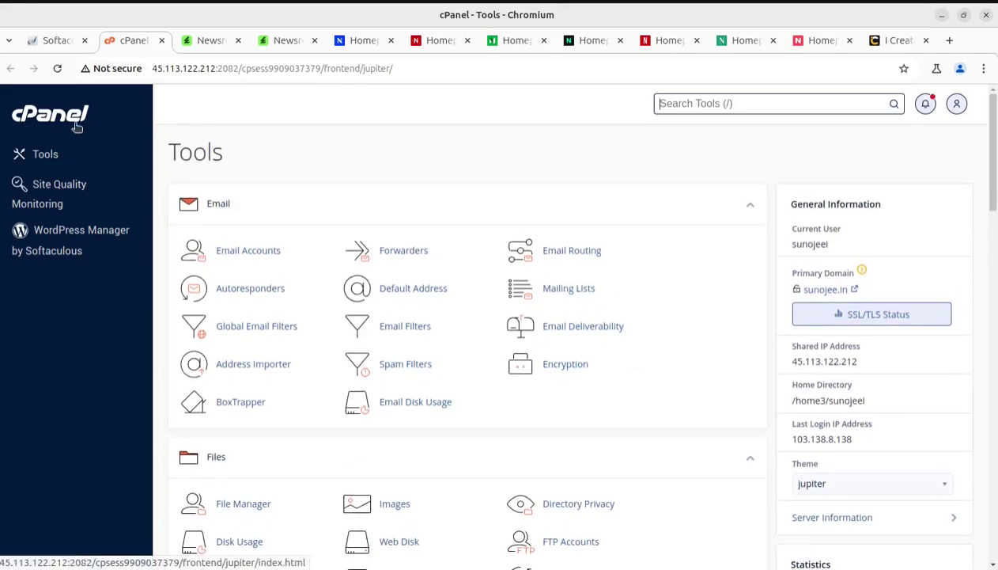
scroll(344, 355, "down", 3)
scroll(344, 355, "down", 2)
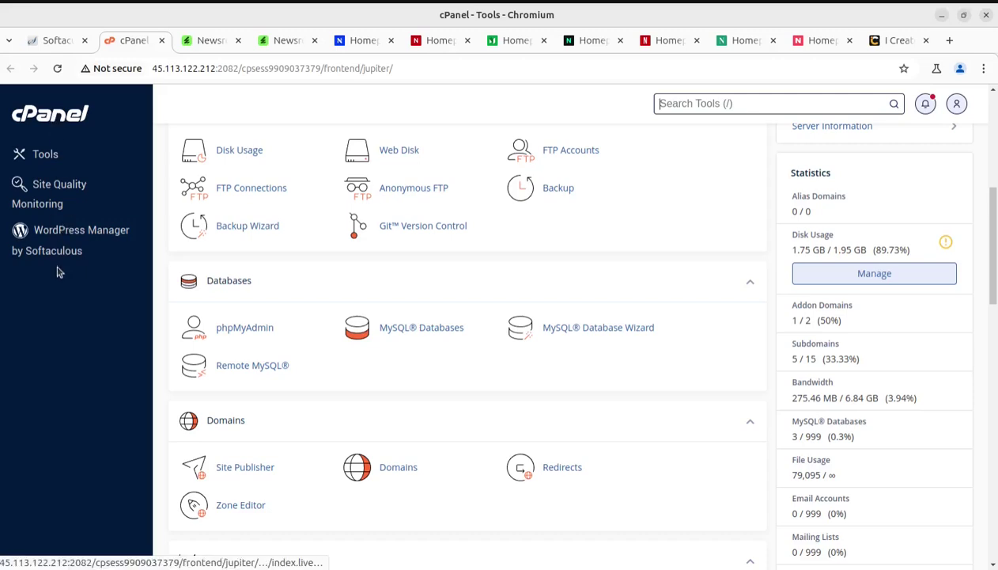
scroll(475, 360, "down", 3)
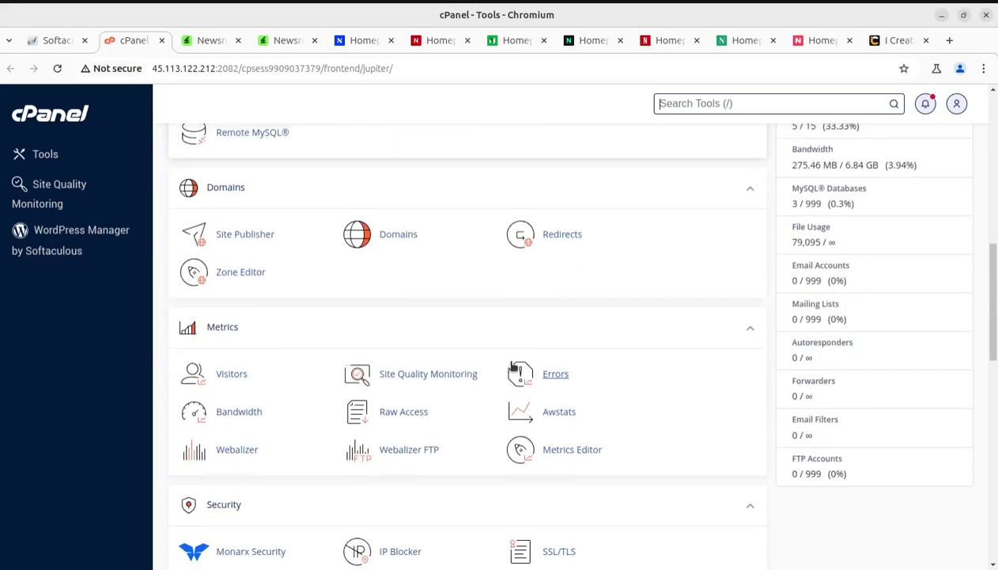
scroll(460, 354, "down", 2)
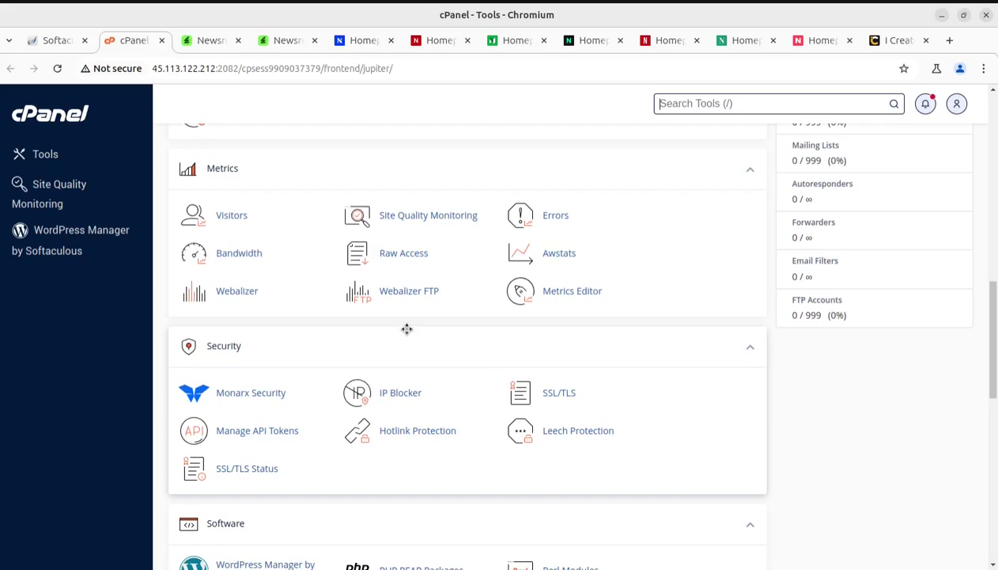
scroll(394, 321, "up", 4)
scroll(394, 321, "up", 5)
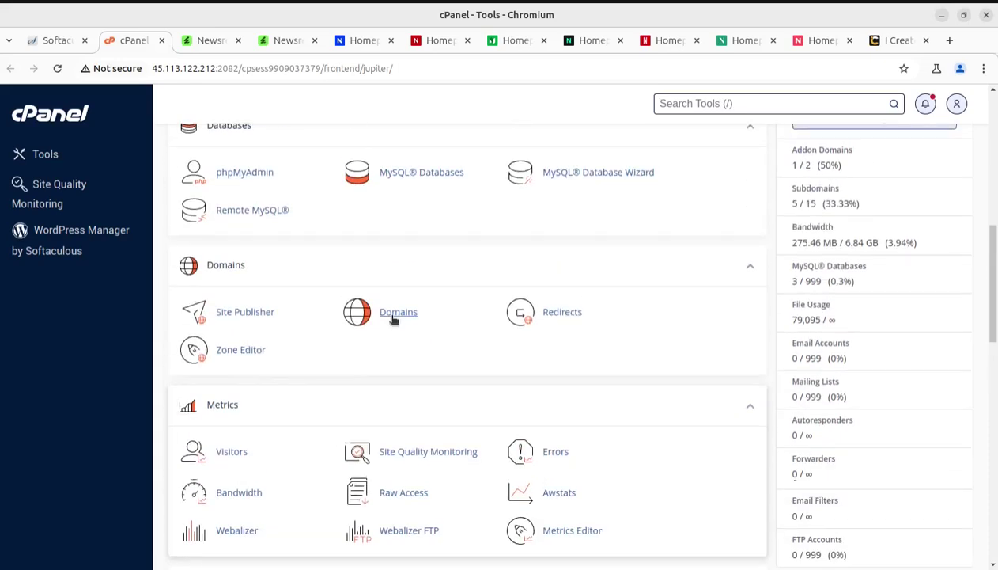
scroll(394, 318, "up", 6)
scroll(127, 421, "up", 3)
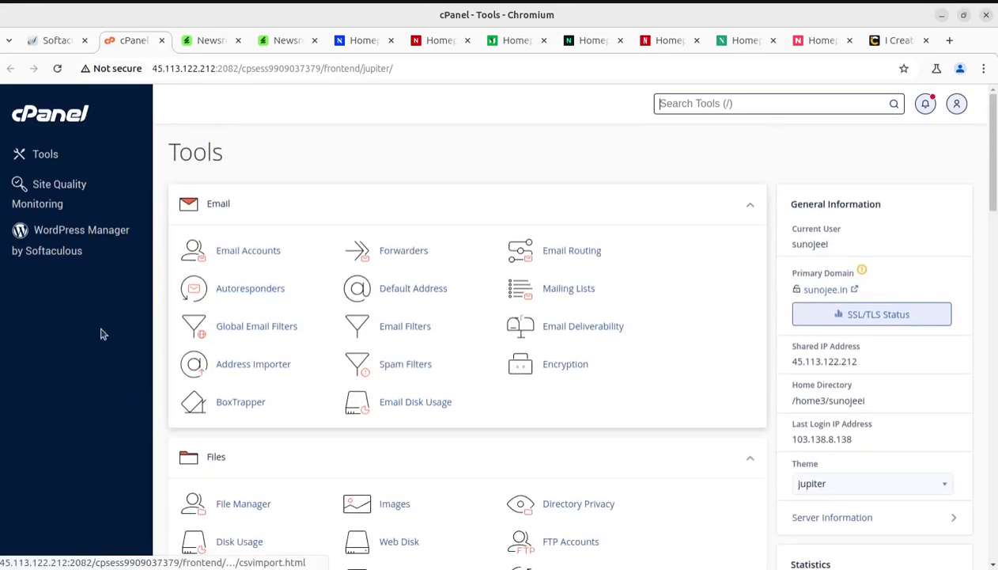
Open the Softaculous WordPress install form and scroll through its settings.
left_click(52, 40)
scroll(539, 377, "down", 3)
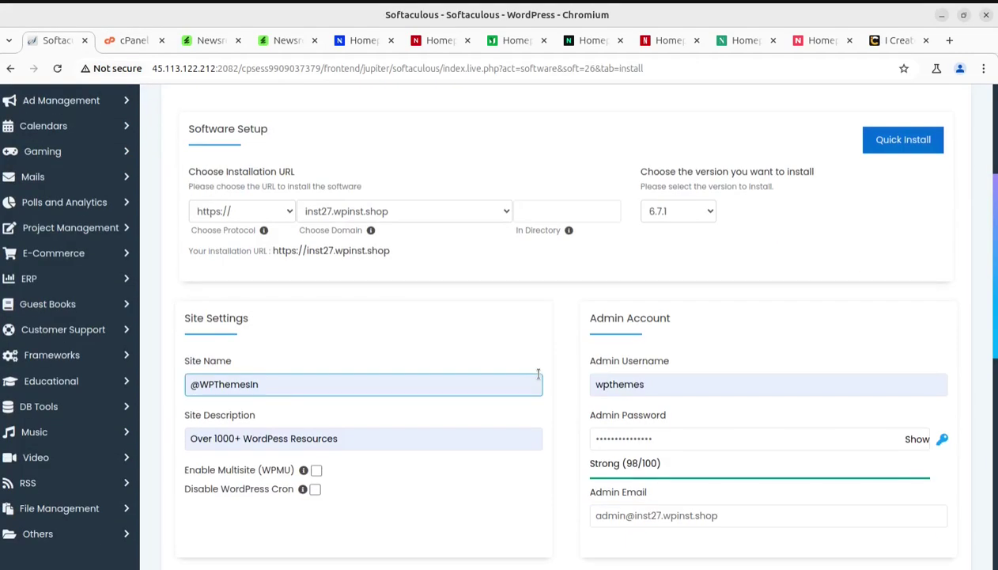
scroll(538, 374, "down", 3)
scroll(538, 374, "down", 1)
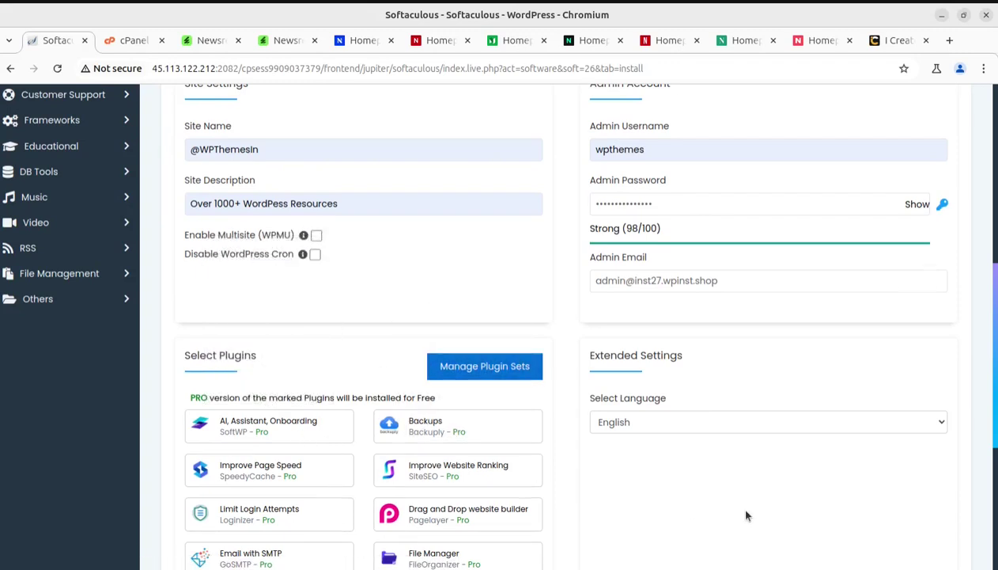
scroll(746, 515, "down", 1)
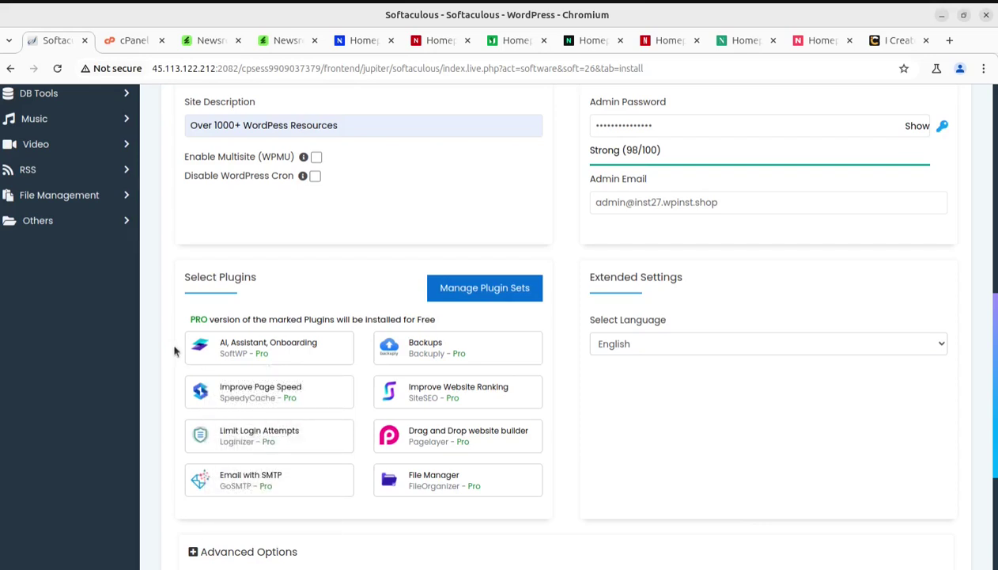
scroll(174, 351, "up", 1)
scroll(175, 351, "up", 1)
scroll(175, 351, "up", 1)
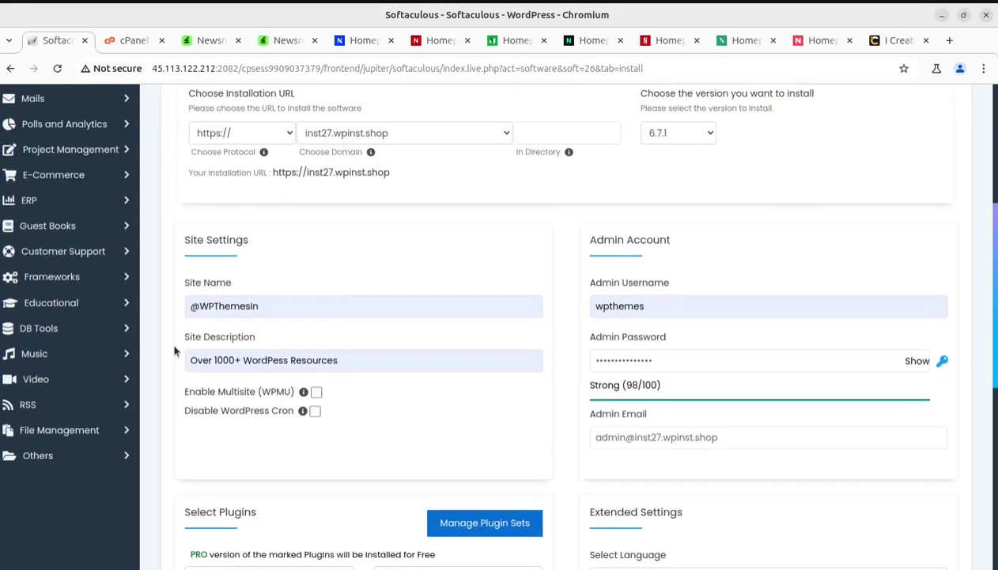
scroll(174, 351, "up", 1)
scroll(176, 350, "down", 1)
scroll(176, 349, "down", 1)
Focus the Site Name field and review the admin account and plugin sections below.
left_click(507, 310)
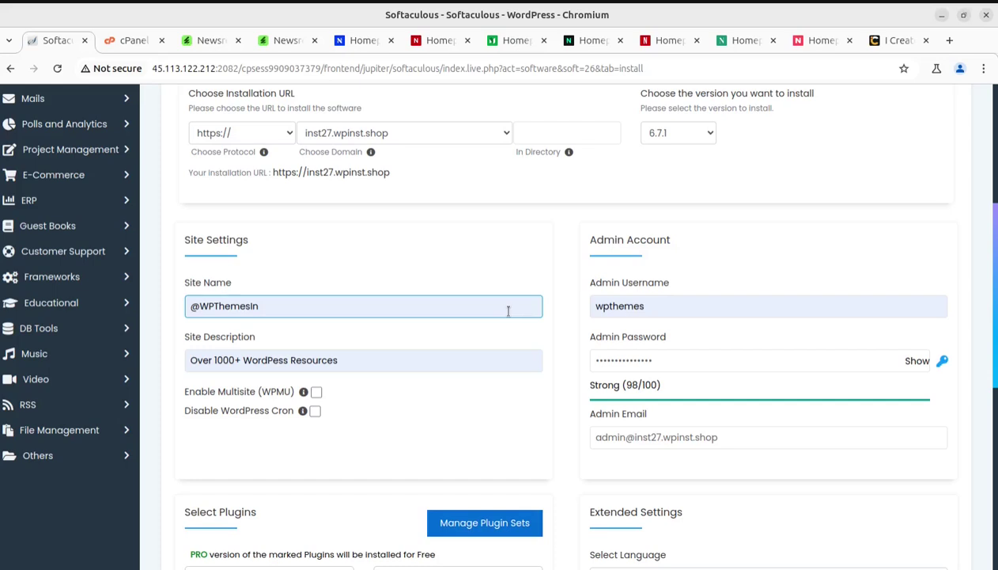
scroll(322, 378, "down", 1)
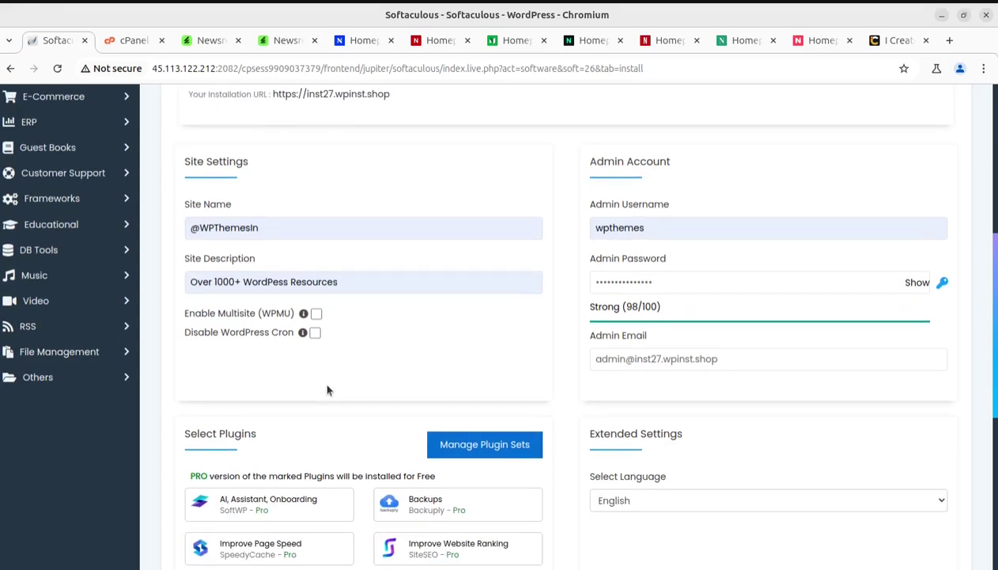
scroll(394, 463, "down", 1)
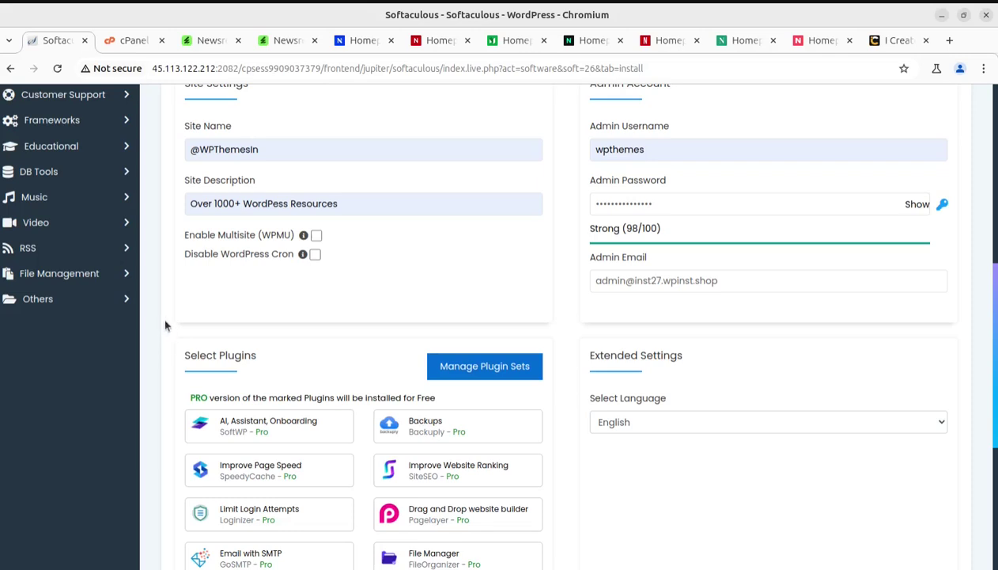
scroll(170, 333, "down", 2)
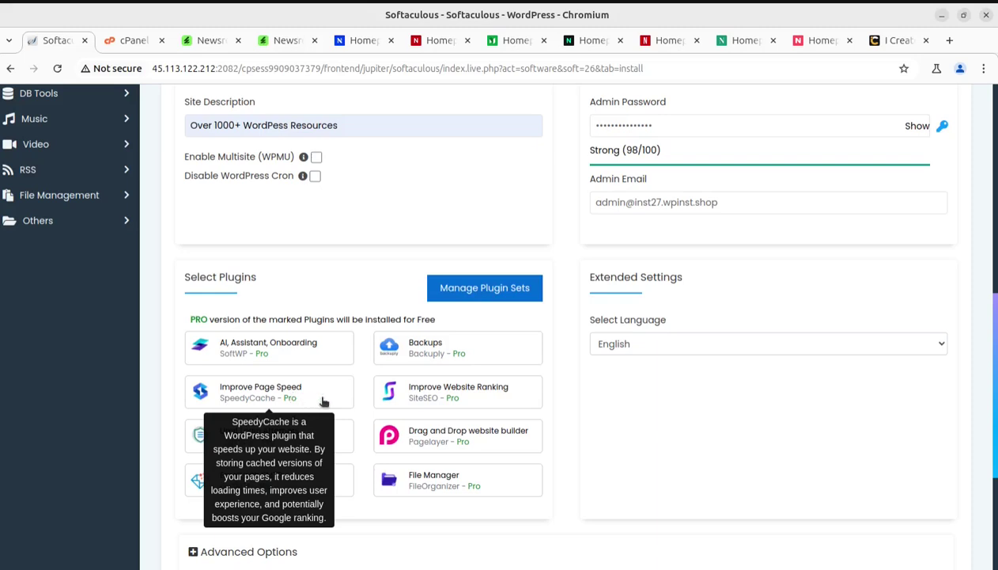
mouse_move(458, 470)
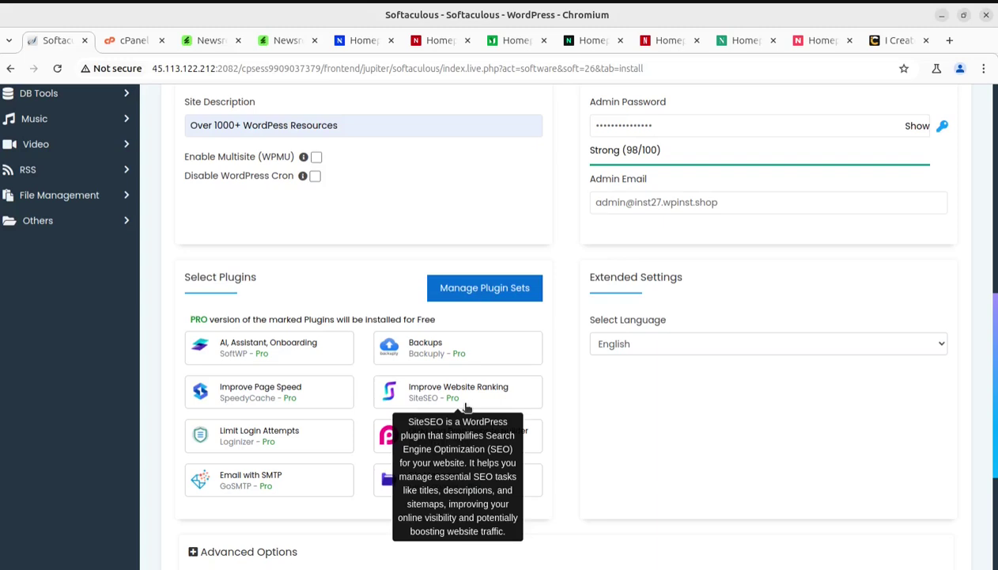
Browse the i-Create business homepage, then return to the cPanel Tools tab.
left_click(889, 41)
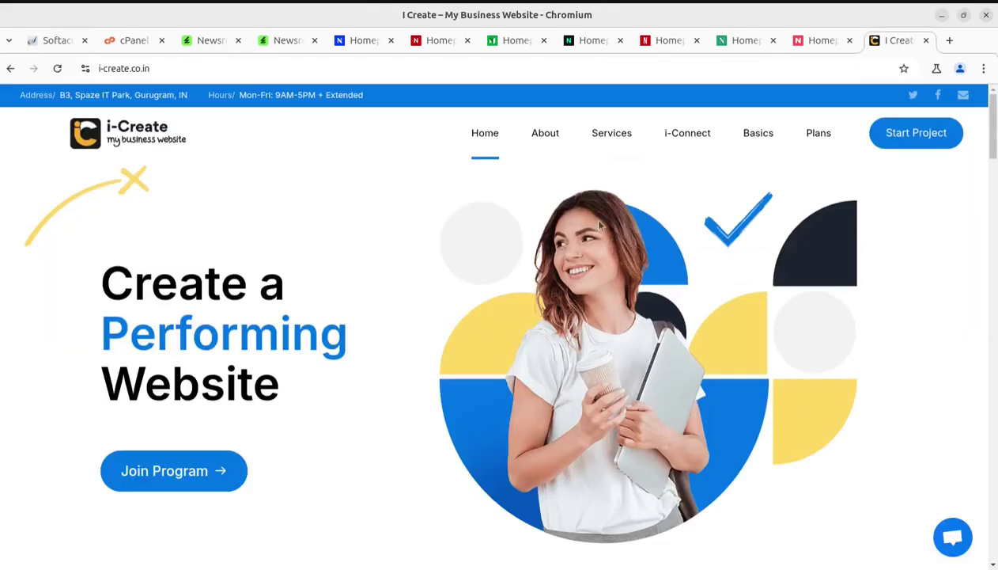
scroll(314, 346, "down", 3)
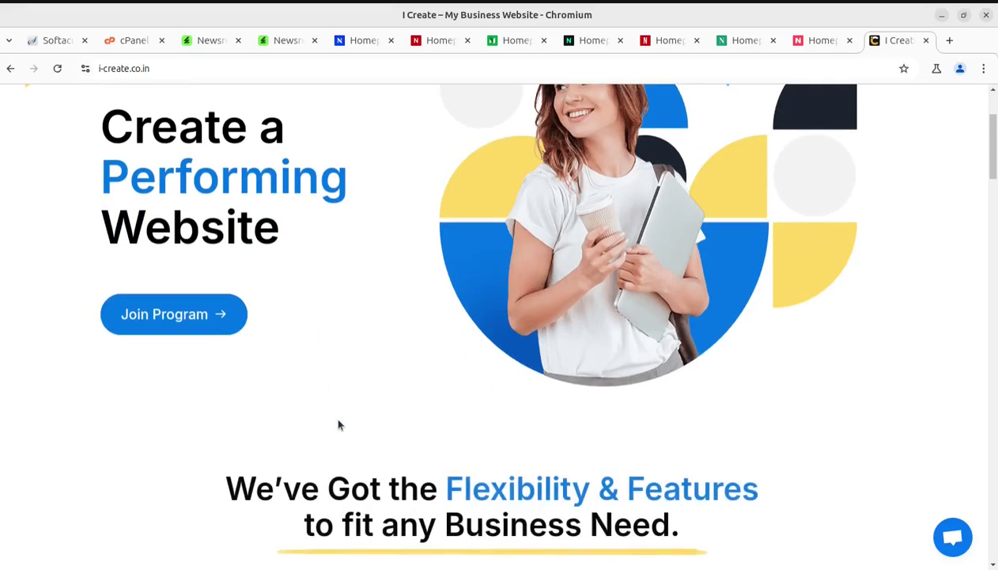
scroll(338, 425, "down", 2)
scroll(338, 425, "down", 3)
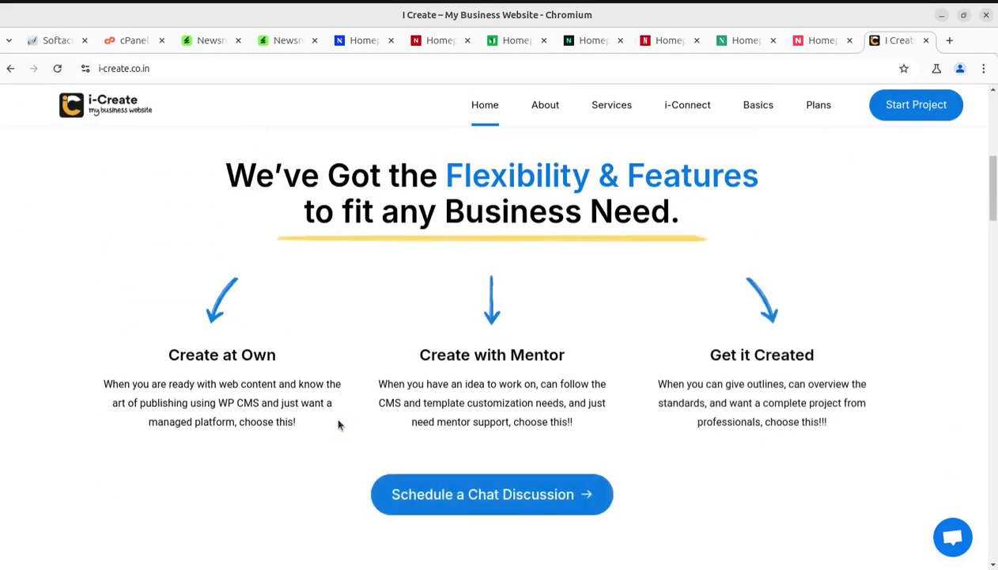
scroll(268, 453, "down", 2)
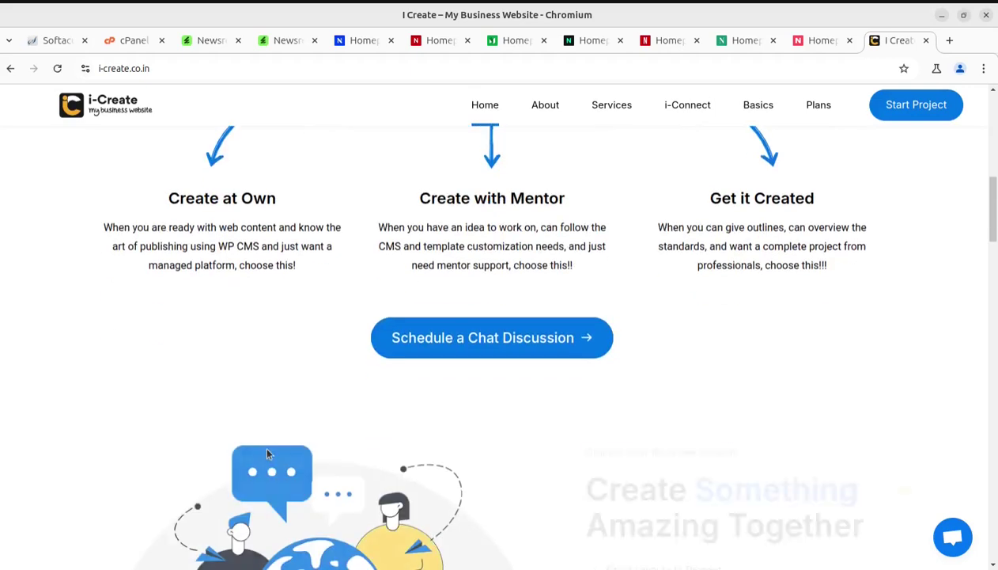
scroll(268, 453, "up", 1)
scroll(268, 453, "up", 2)
scroll(267, 453, "up", 4)
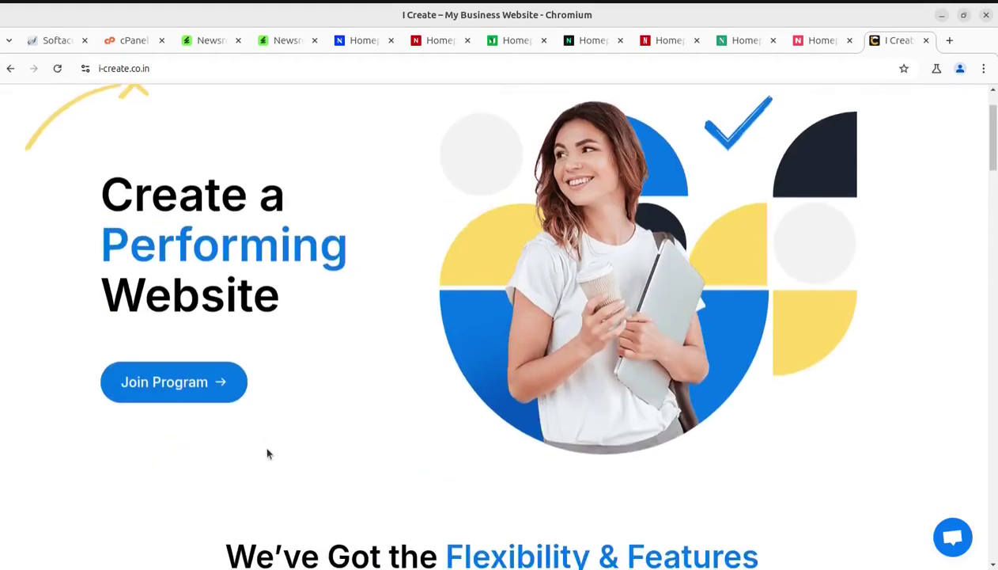
scroll(268, 453, "up", 1)
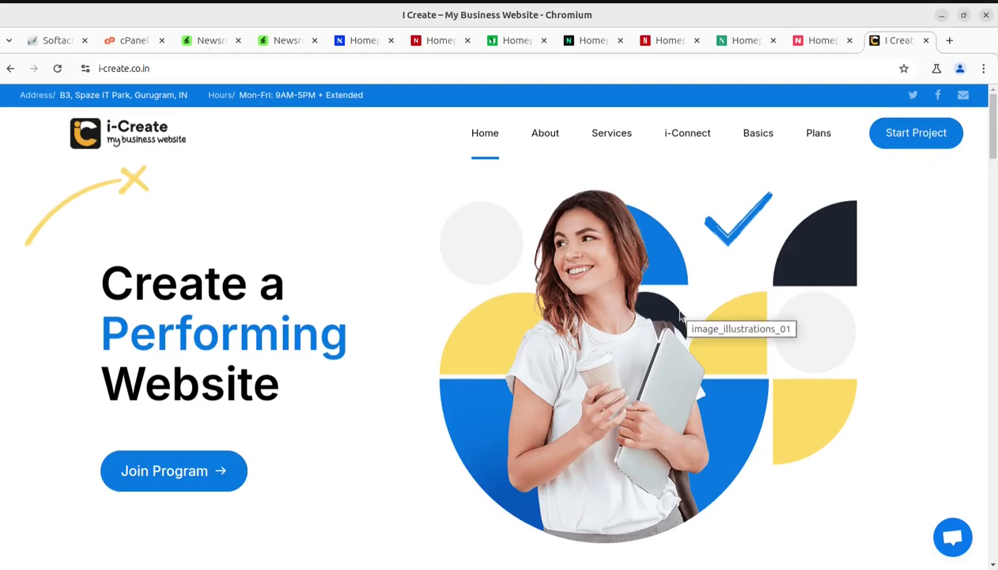
scroll(464, 539, "down", 1)
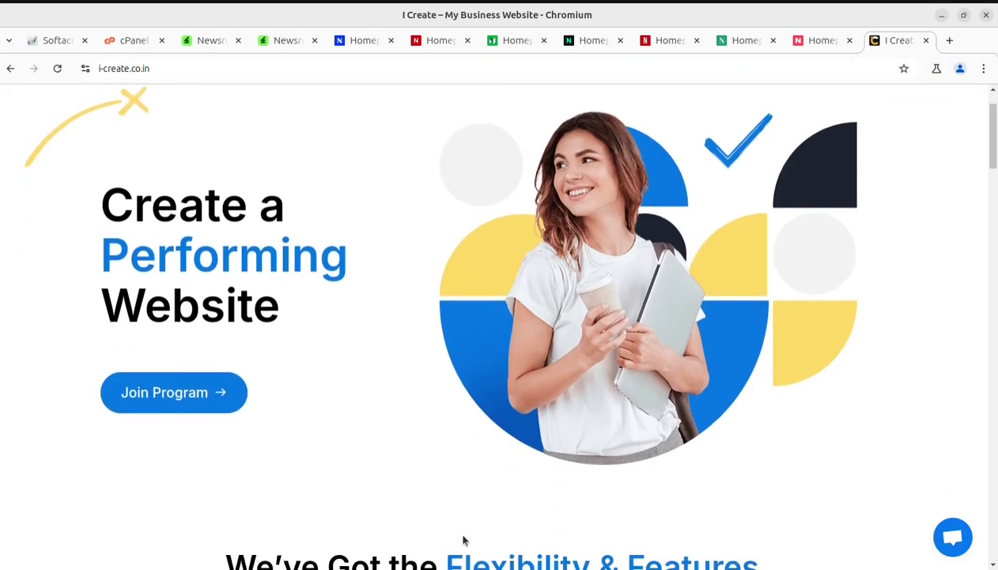
scroll(464, 539, "down", 3)
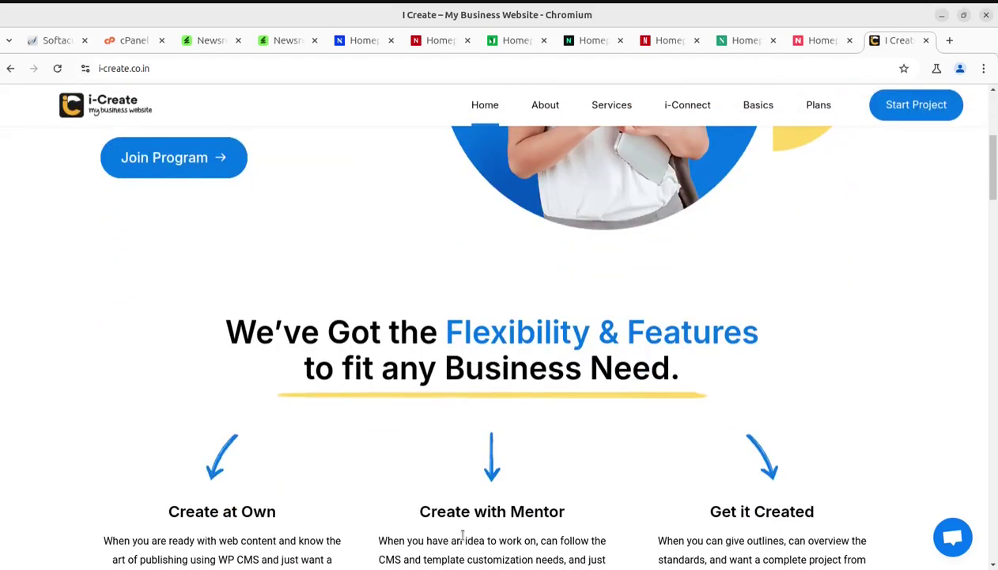
scroll(463, 534, "up", 4)
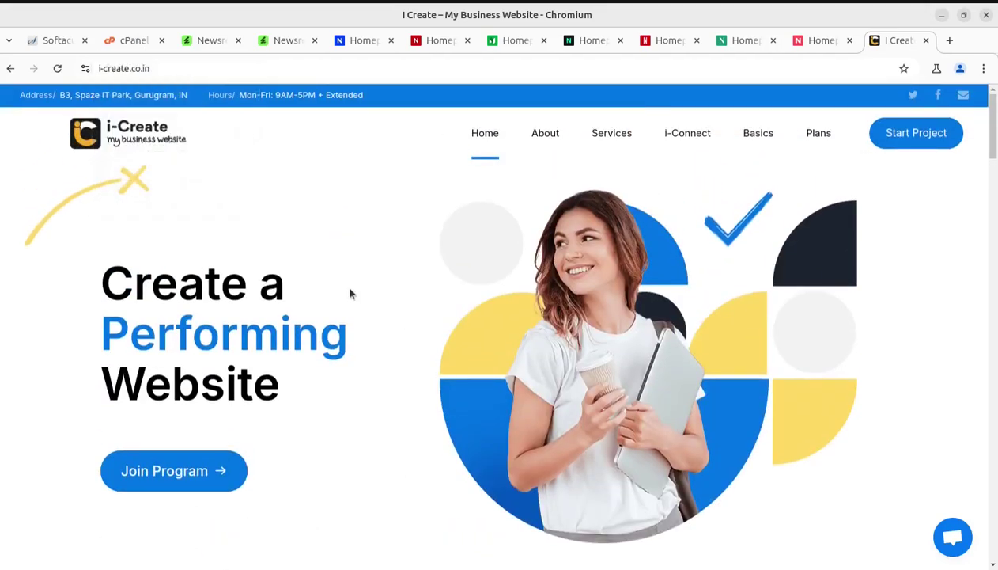
left_click(122, 41)
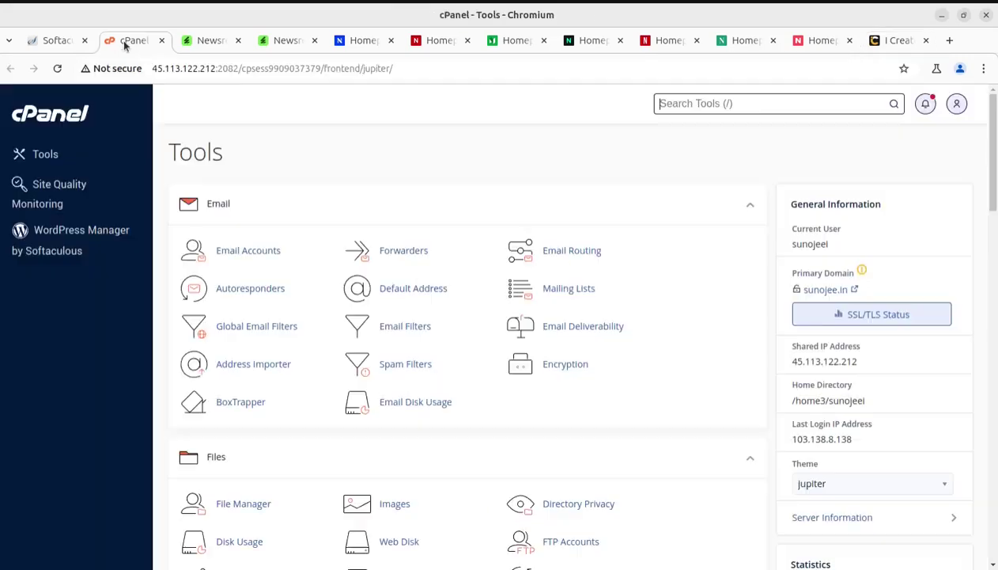
Return to the Softaculous WordPress install form tab.
left_click(60, 41)
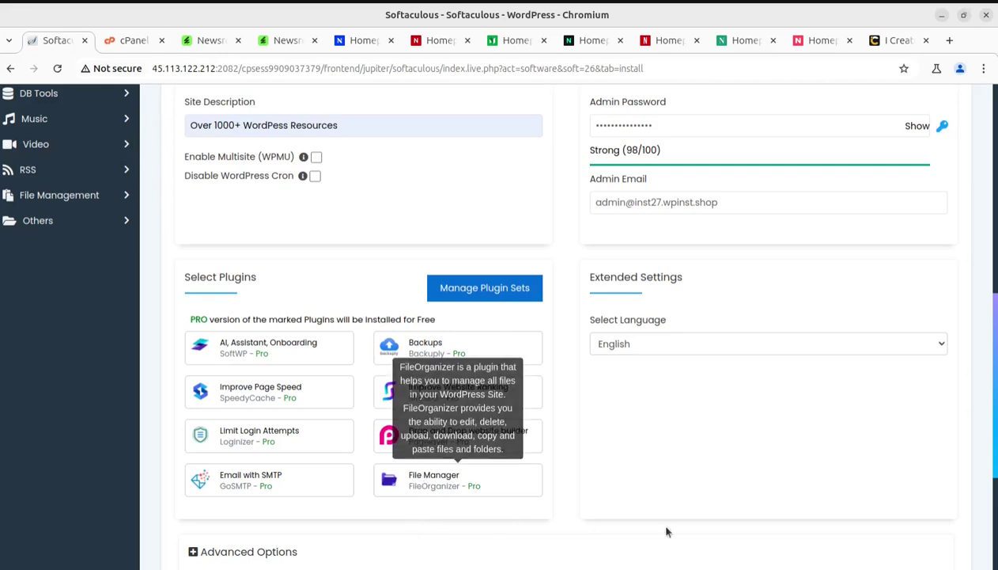
mouse_move(458, 392)
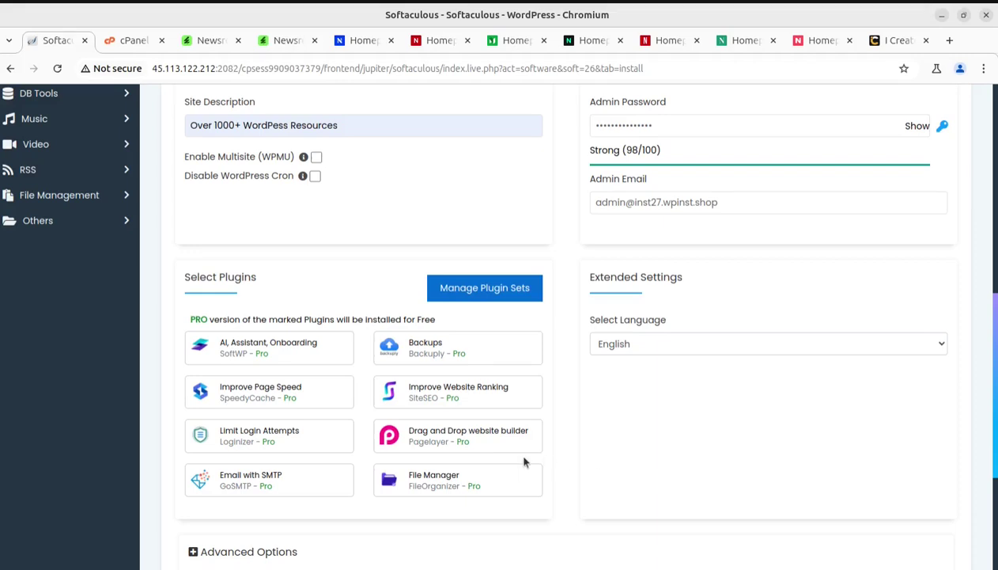
mouse_move(458, 435)
mouse_move(457, 348)
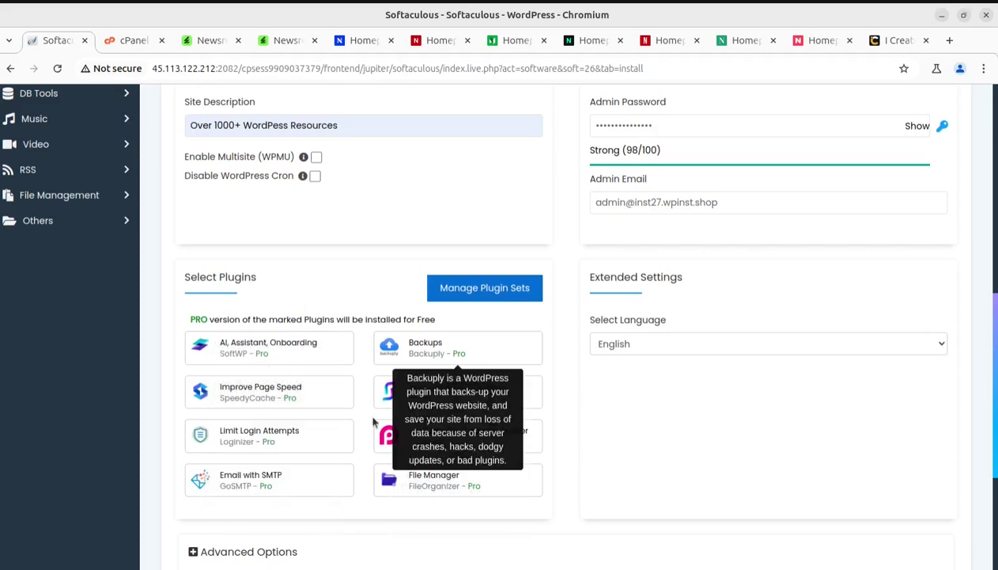
scroll(378, 507, "up", 1)
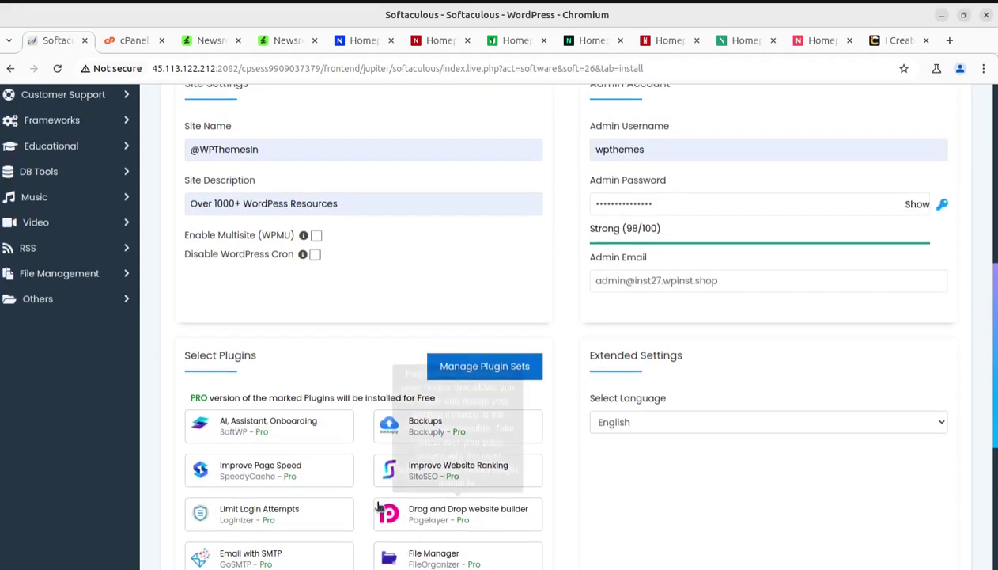
scroll(378, 507, "up", 1)
scroll(378, 507, "up", 1)
scroll(378, 507, "down", 2)
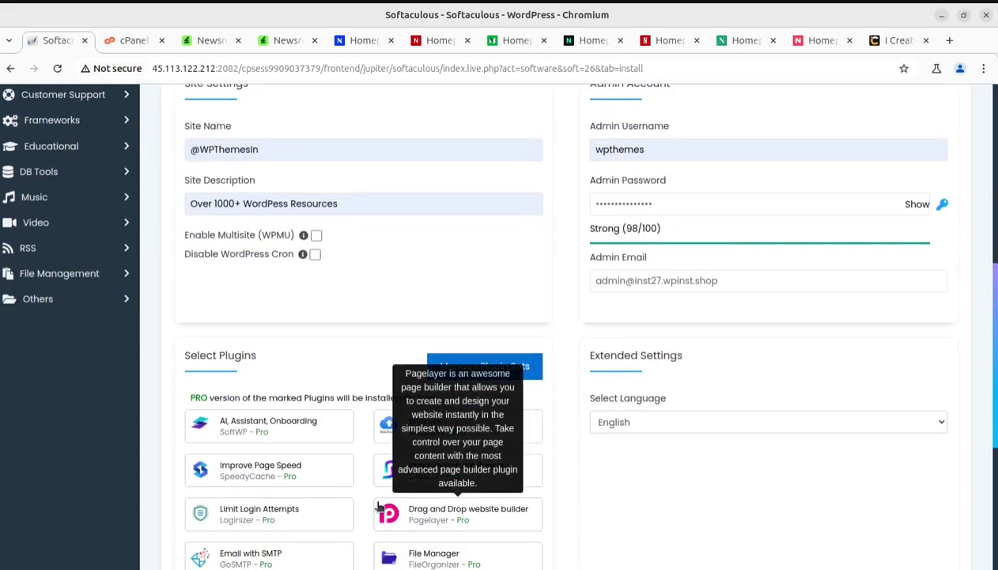
scroll(554, 522, "up", 3)
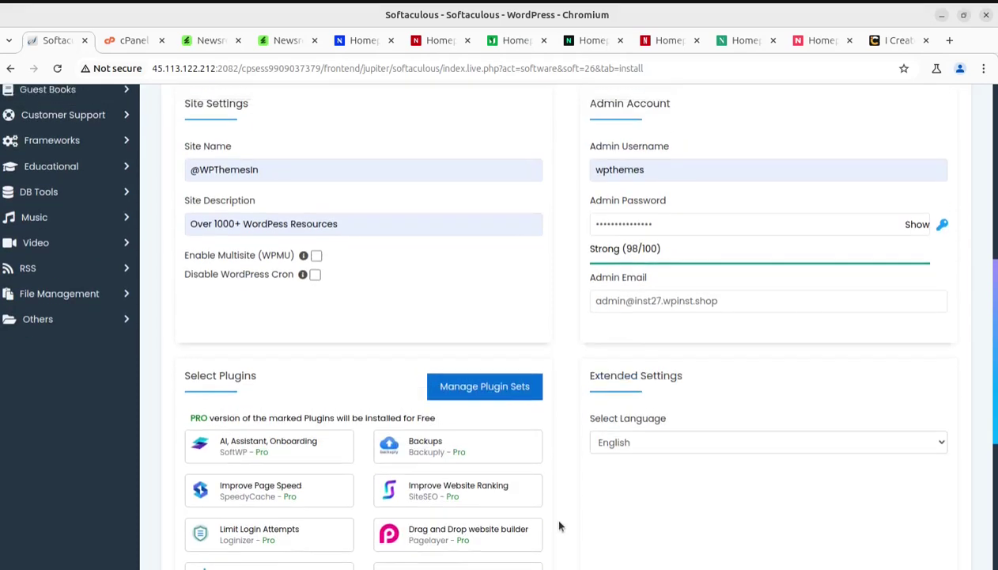
scroll(491, 514, "down", 2)
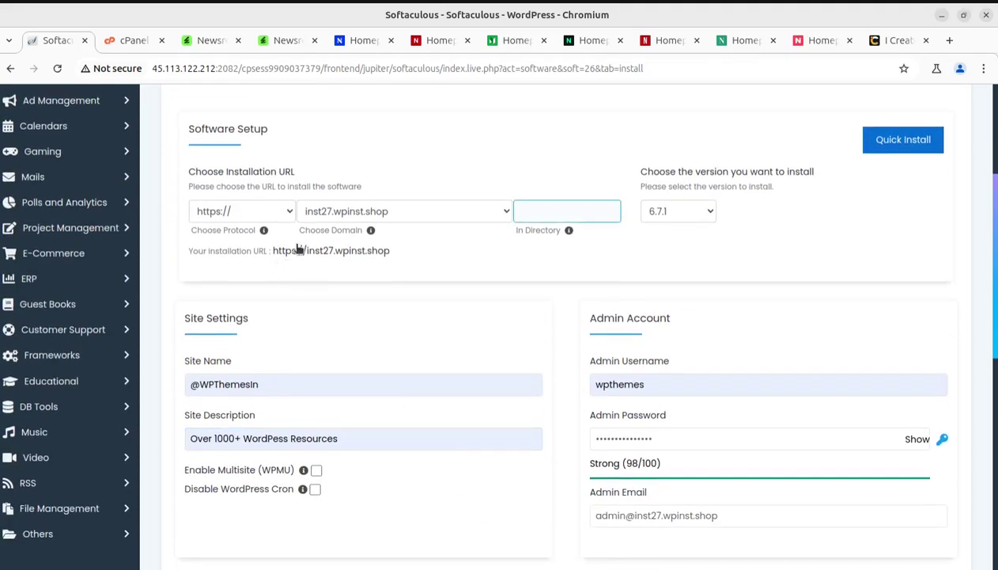
scroll(397, 308, "down", 1)
scroll(397, 307, "down", 1)
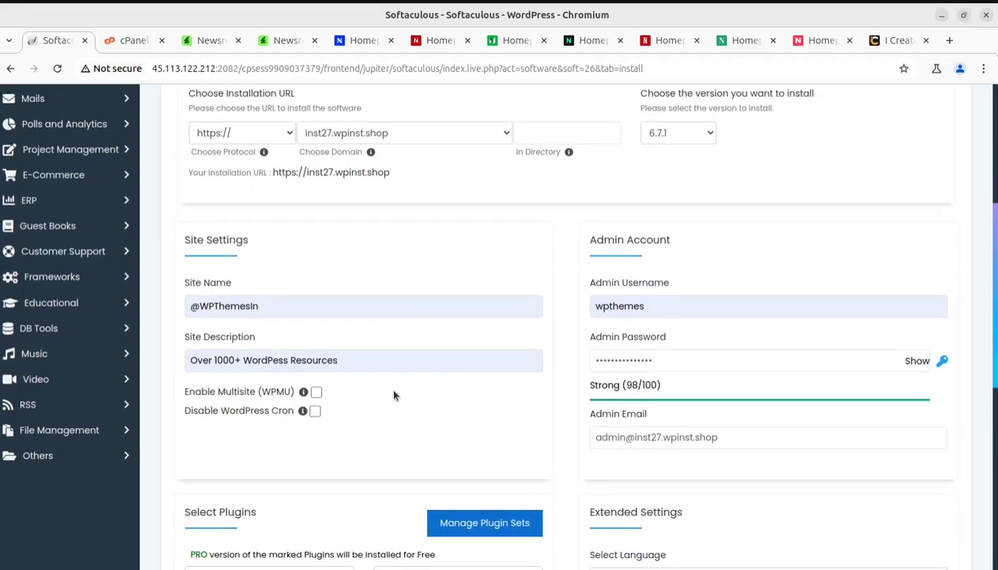
Tick the Backups (Backuply - Pro) plugin card under Select Plugins.
scroll(337, 248, "down", 1)
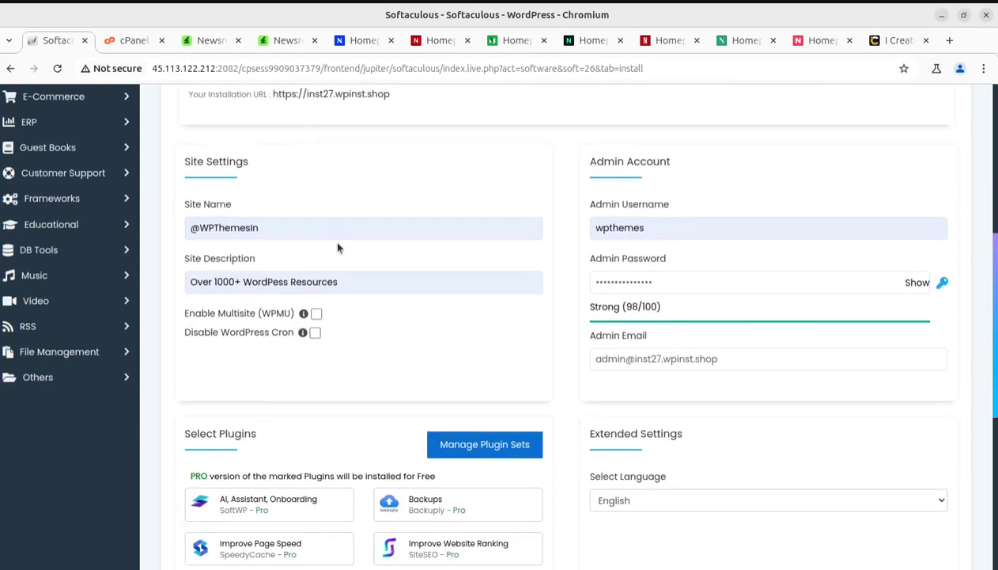
scroll(333, 285, "down", 2)
scroll(305, 334, "down", 1)
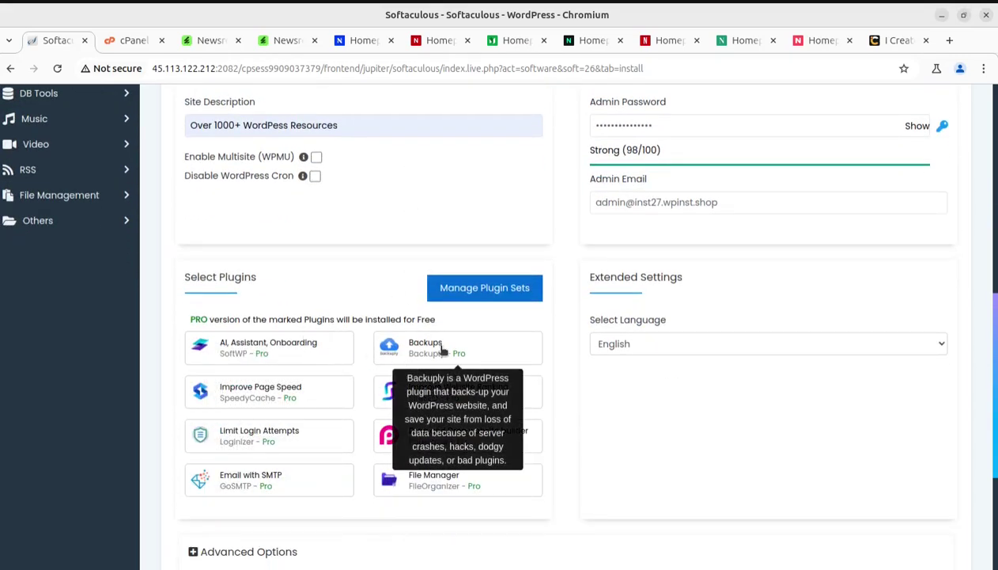
left_click(469, 354)
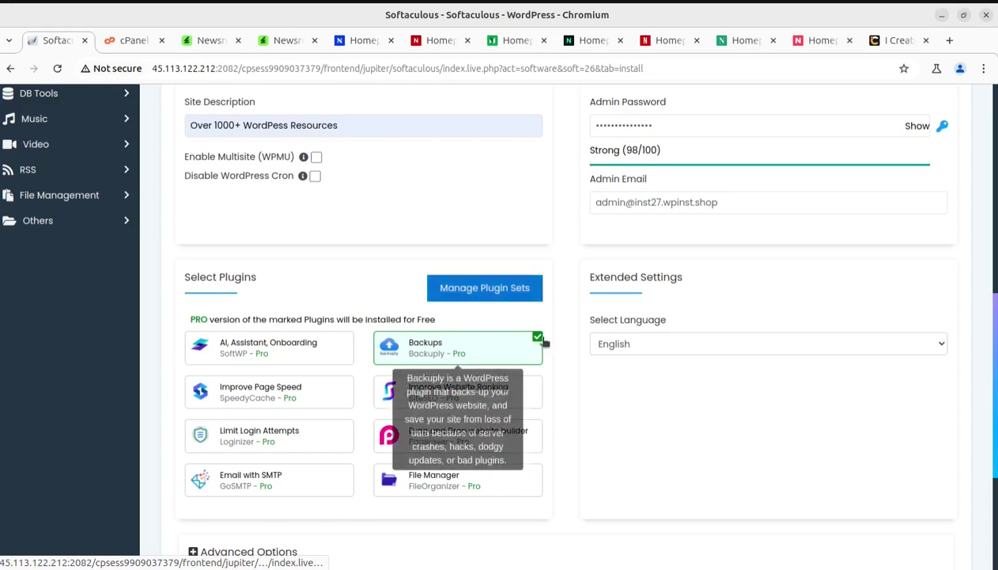
Submit the WordPress installation form.
scroll(523, 348, "down", 5)
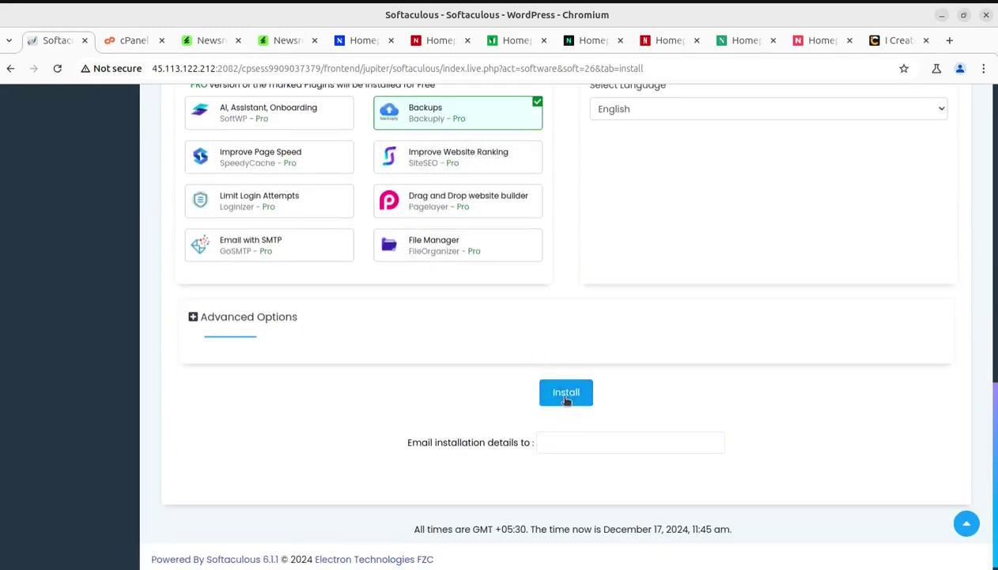
left_click(565, 393)
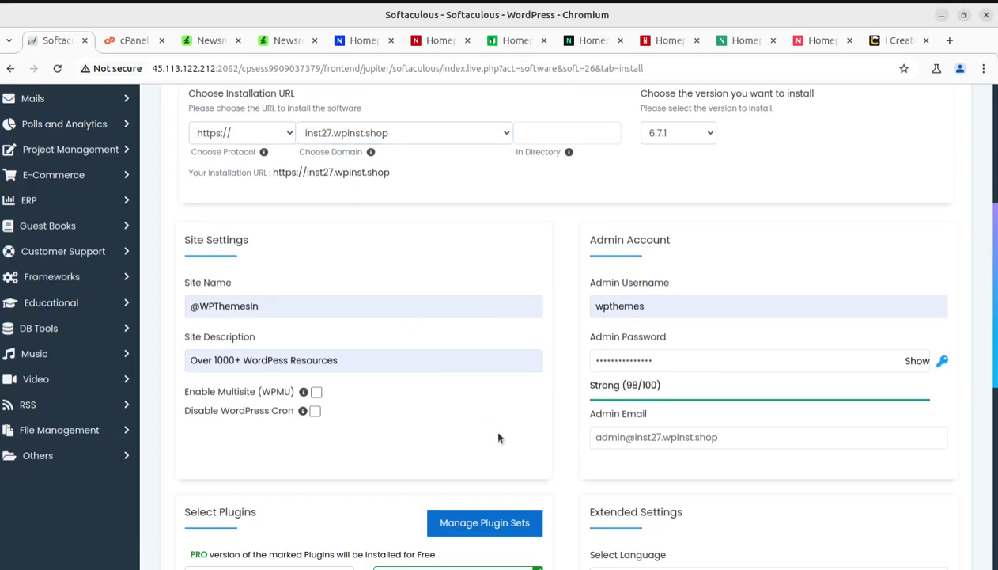
scroll(500, 436, "down", 5)
scroll(500, 436, "down", 3)
Start the WordPress install at inst27.wpinst.shop and decline Chrome's save-password offer.
left_click(562, 473)
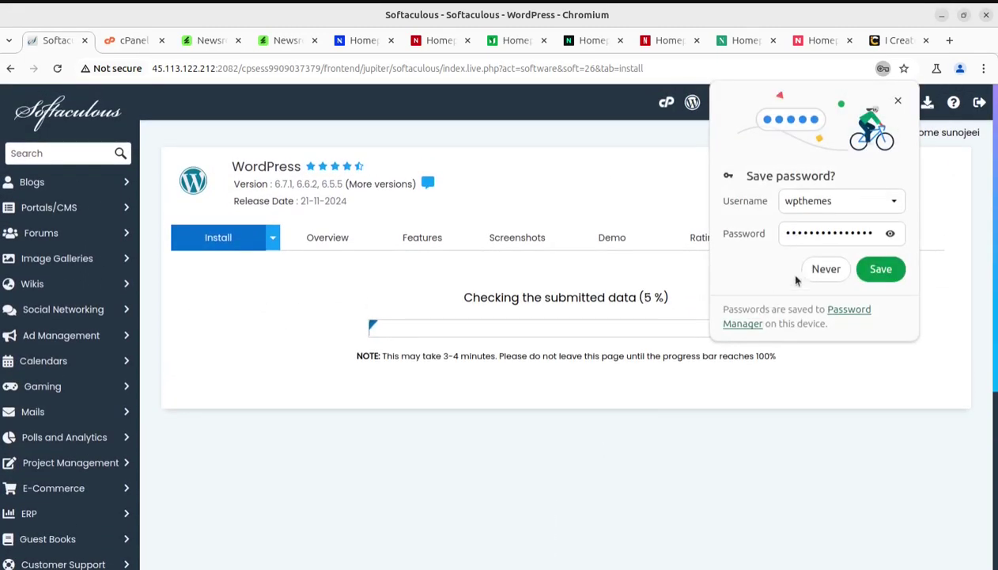
left_click(823, 269)
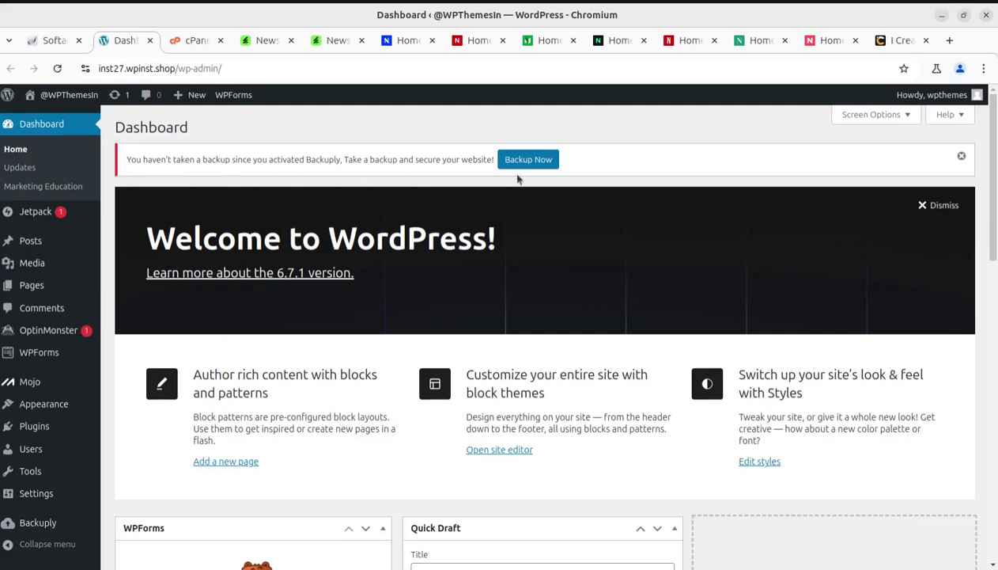
Open Backuply's License page from the sidebar and scroll through its details.
left_click(45, 528)
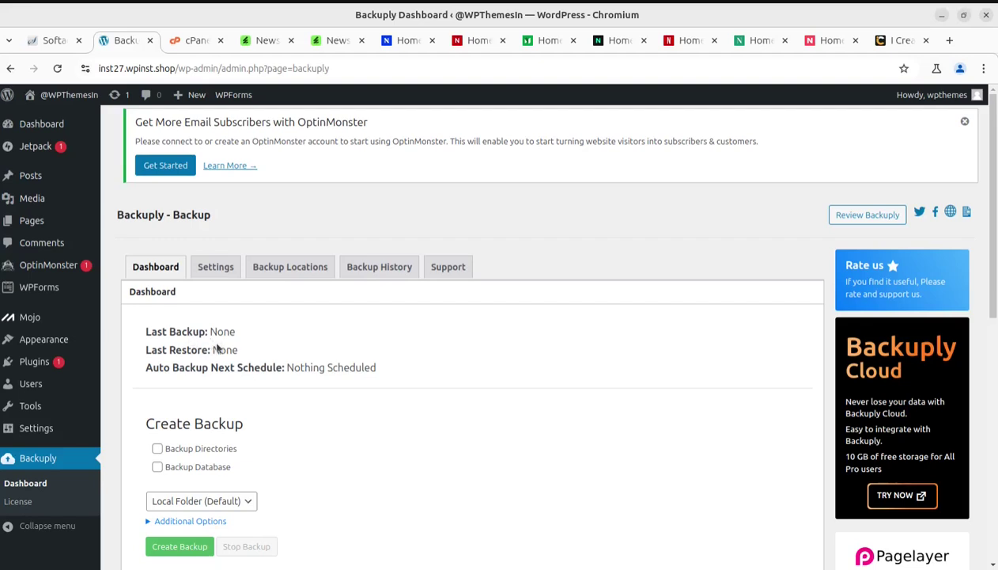
scroll(237, 365, "down", 4)
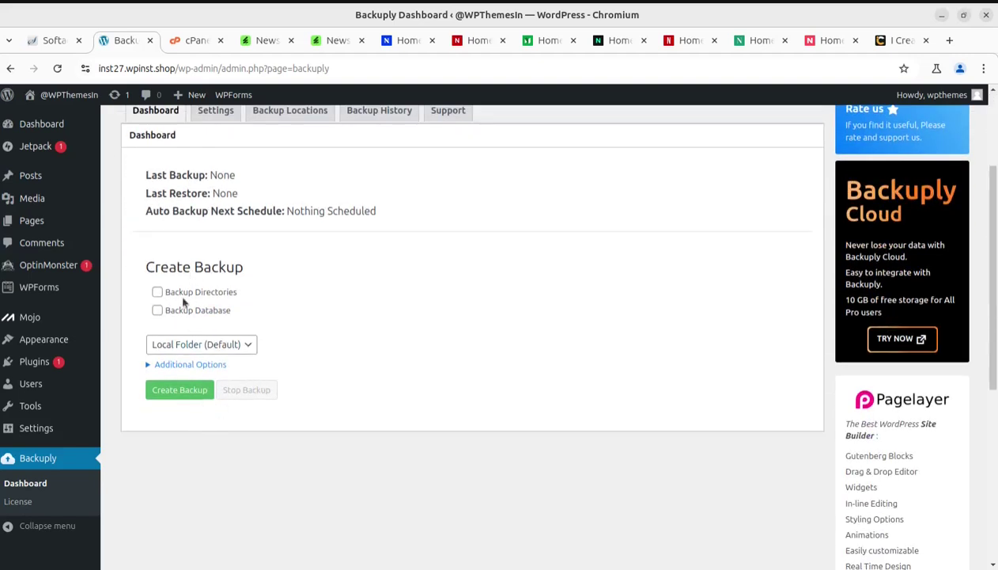
left_click(17, 501)
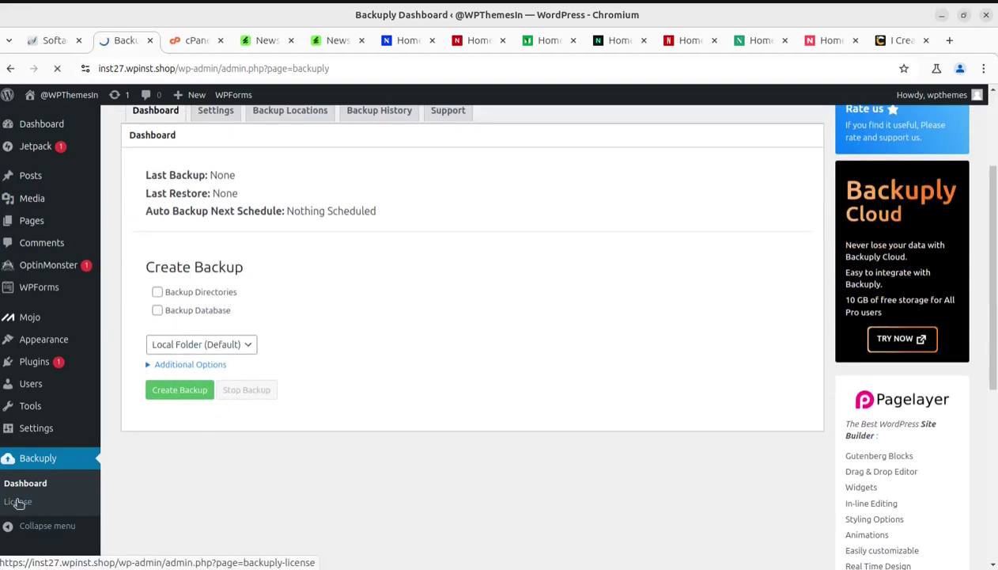
scroll(560, 419, "down", 1)
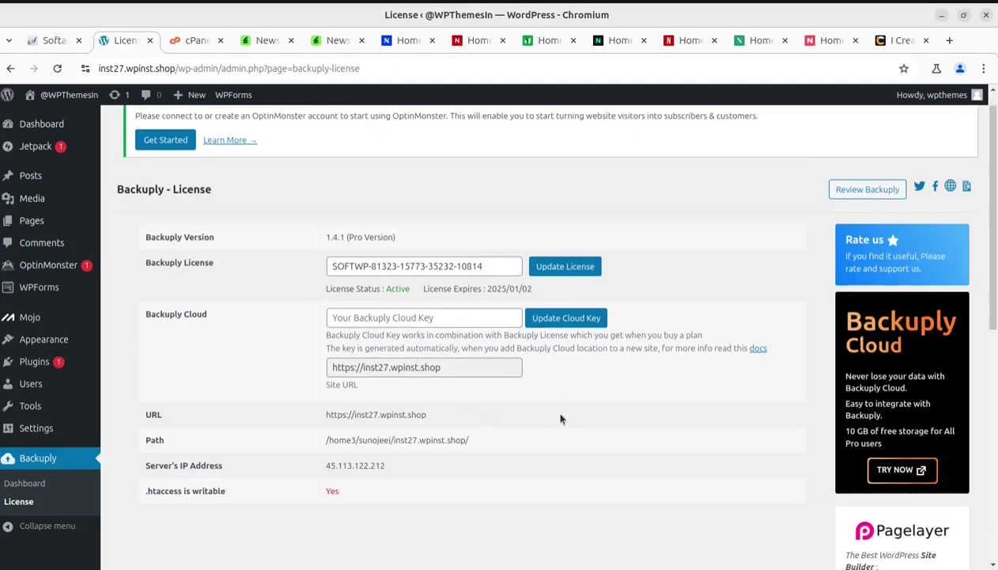
scroll(560, 418, "down", 5)
scroll(560, 416, "up", 4)
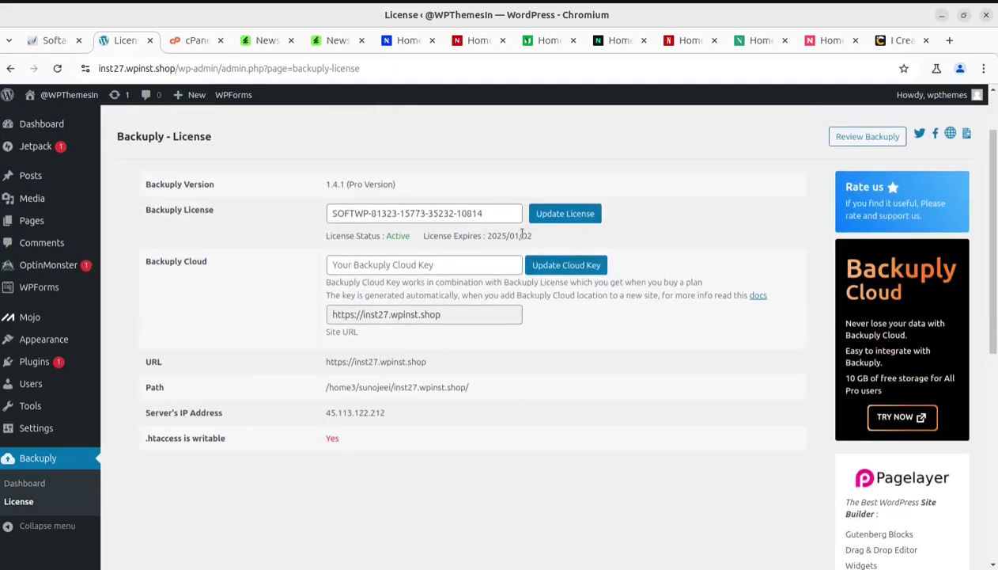
scroll(644, 250, "down", 2)
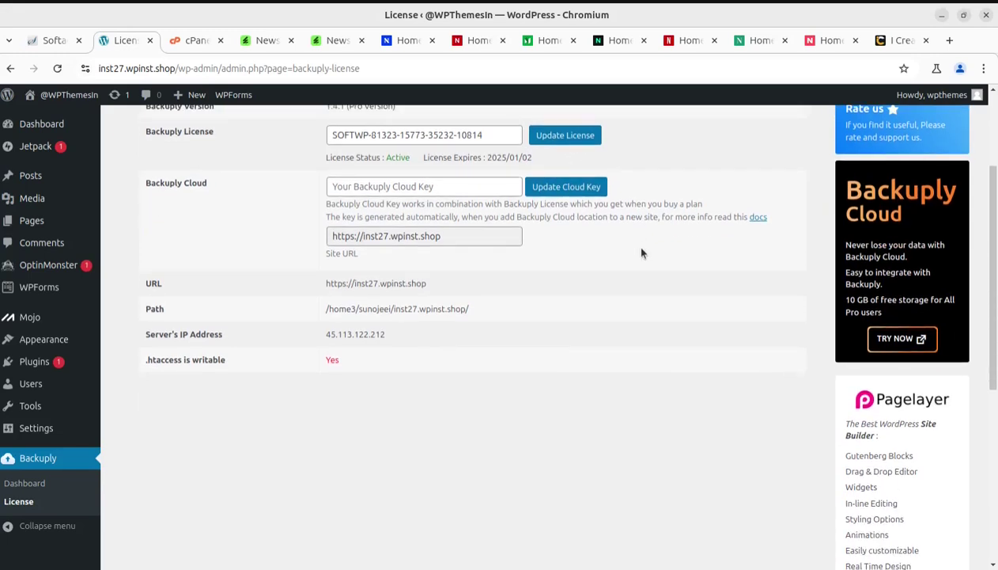
scroll(601, 274, "down", 2)
scroll(601, 273, "up", 2)
scroll(598, 273, "up", 2)
scroll(585, 269, "up", 2)
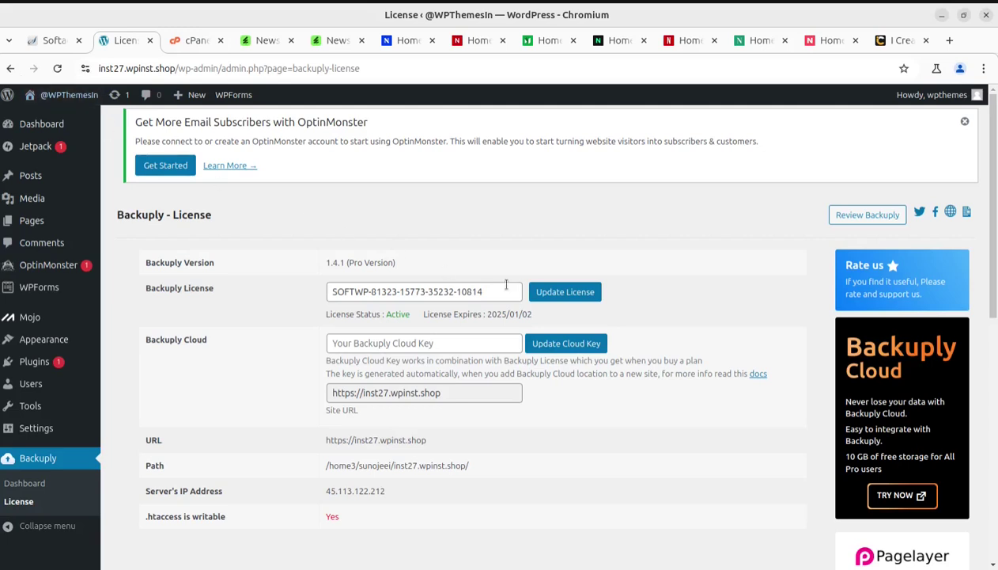
scroll(261, 403, "down", 3)
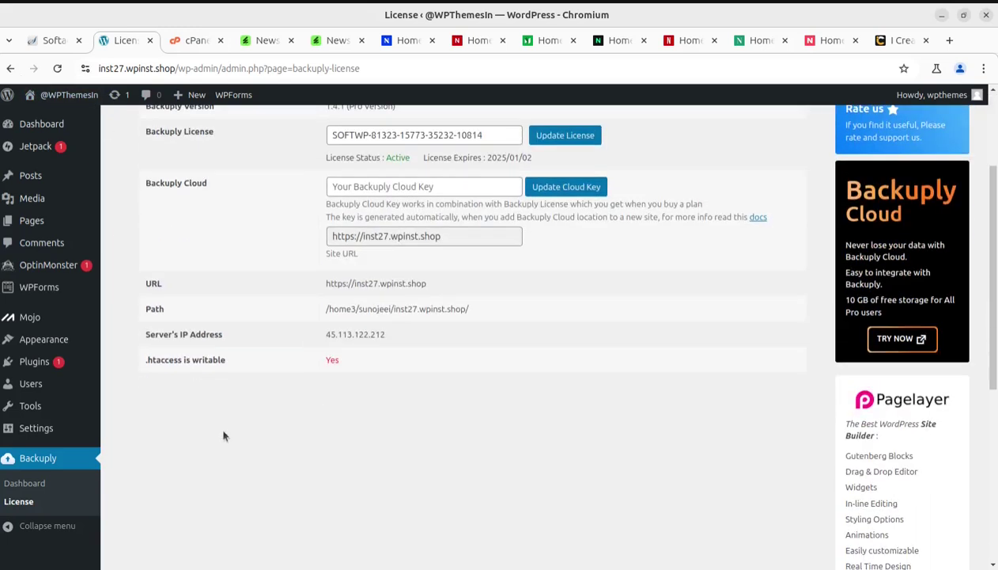
scroll(127, 439, "down", 1)
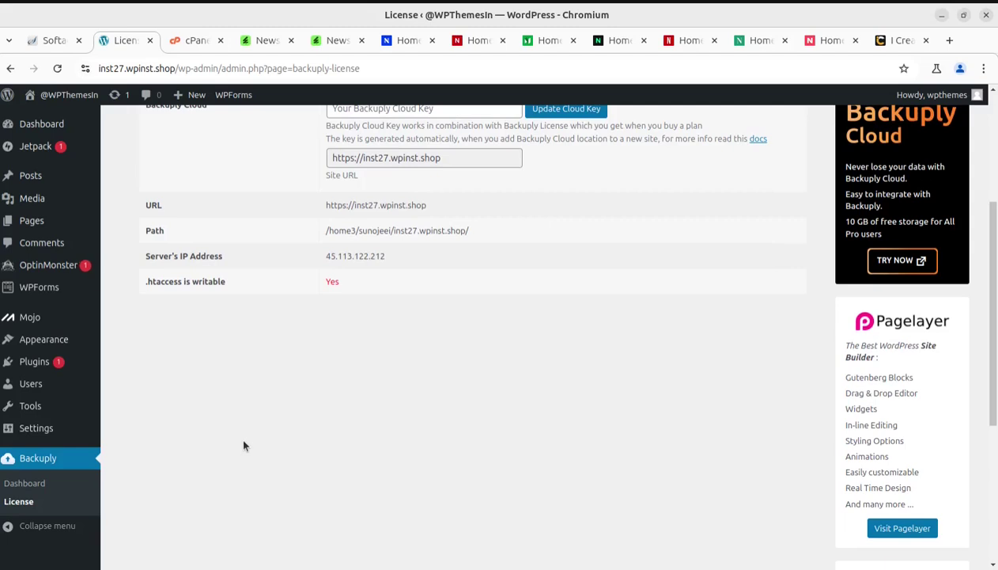
scroll(243, 446, "up", 2)
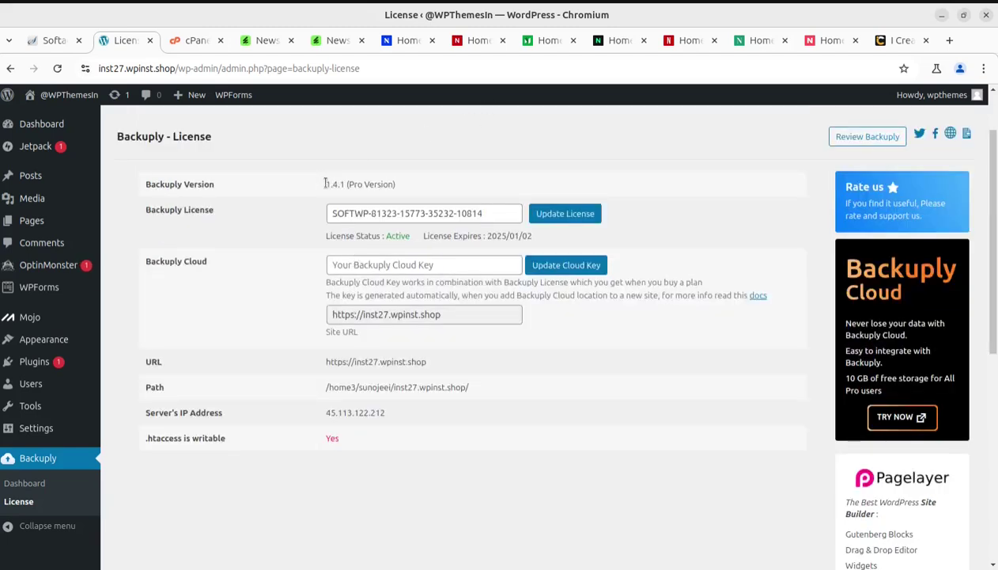
Highlight the 1.4.1 (Pro Version) text to confirm the active Pro license.
left_click_drag(322, 183, 412, 199)
scroll(244, 324, "up", 1)
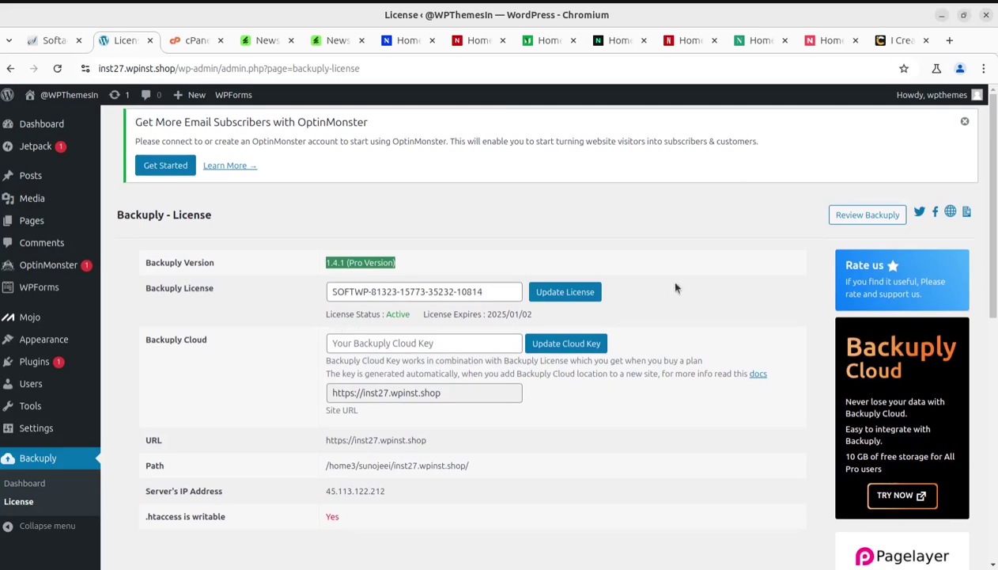
scroll(677, 288, "down", 2)
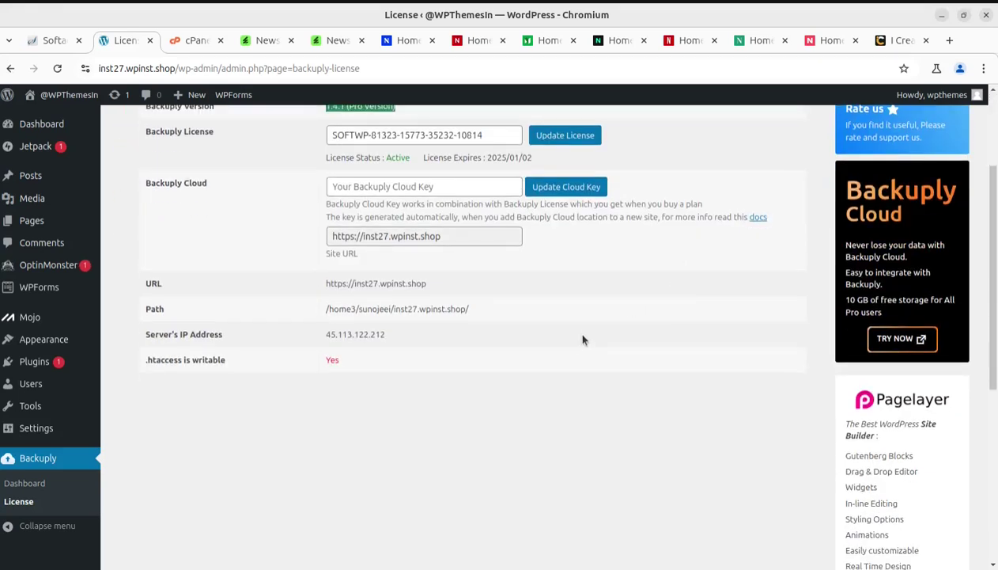
scroll(581, 340, "down", 2)
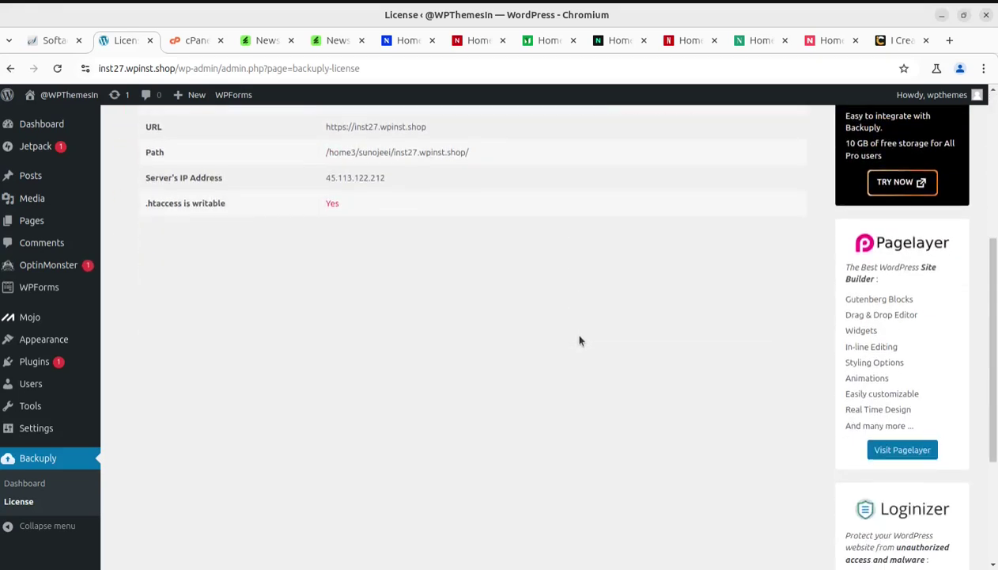
Open the Backuply dashboard and toggle the additional backup options open and closed.
left_click(25, 482)
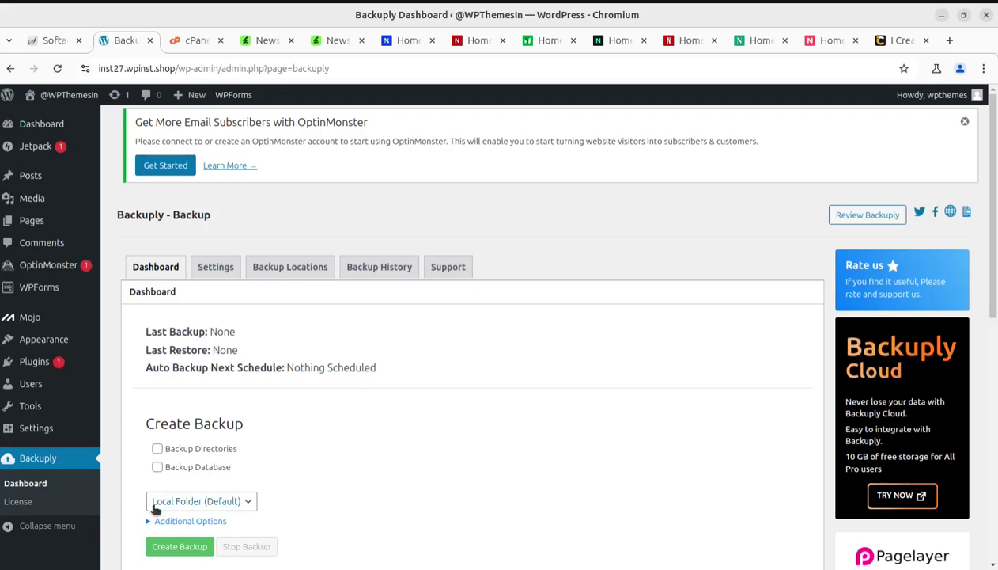
scroll(264, 499, "down", 2)
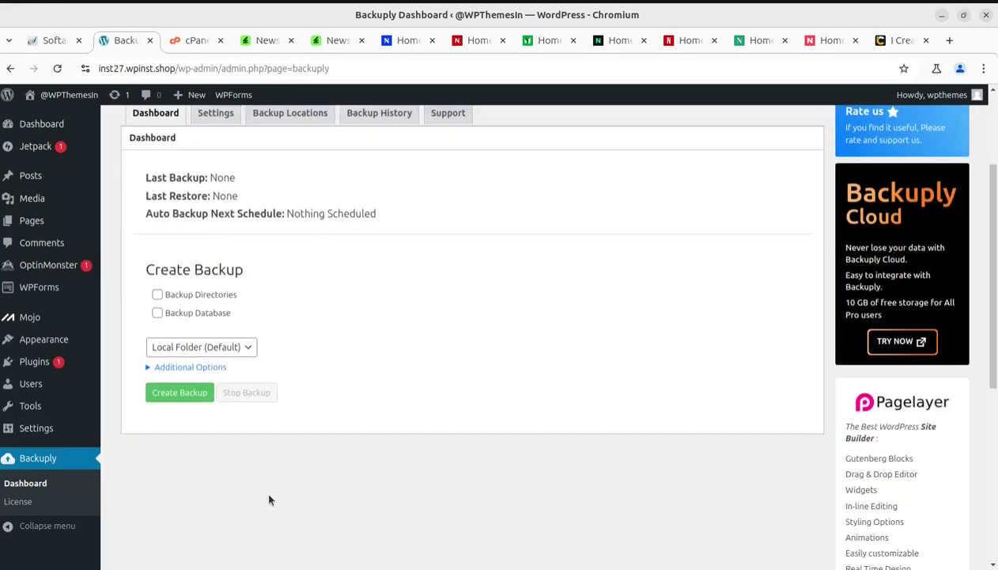
left_click(163, 365)
left_click(163, 366)
scroll(311, 378, "up", 1)
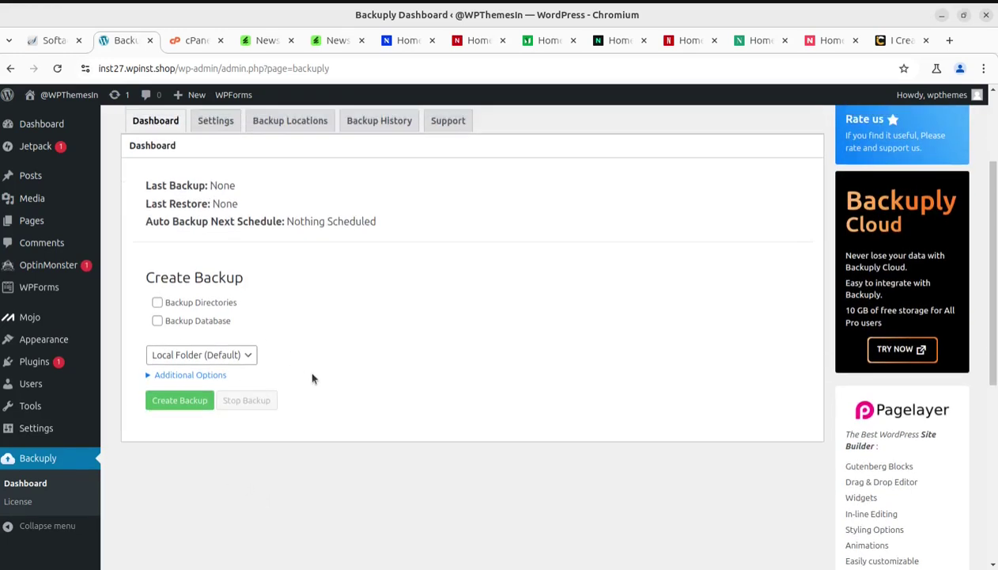
scroll(292, 370, "up", 1)
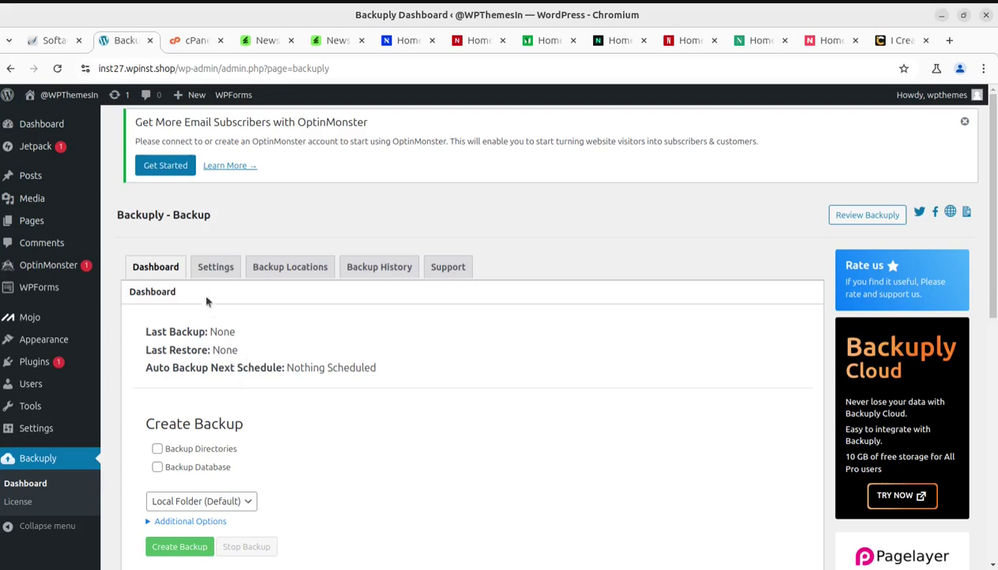
Tour the Settings, Backup Locations, Backup History and Support tabs, then return to Dashboard.
left_click(207, 275)
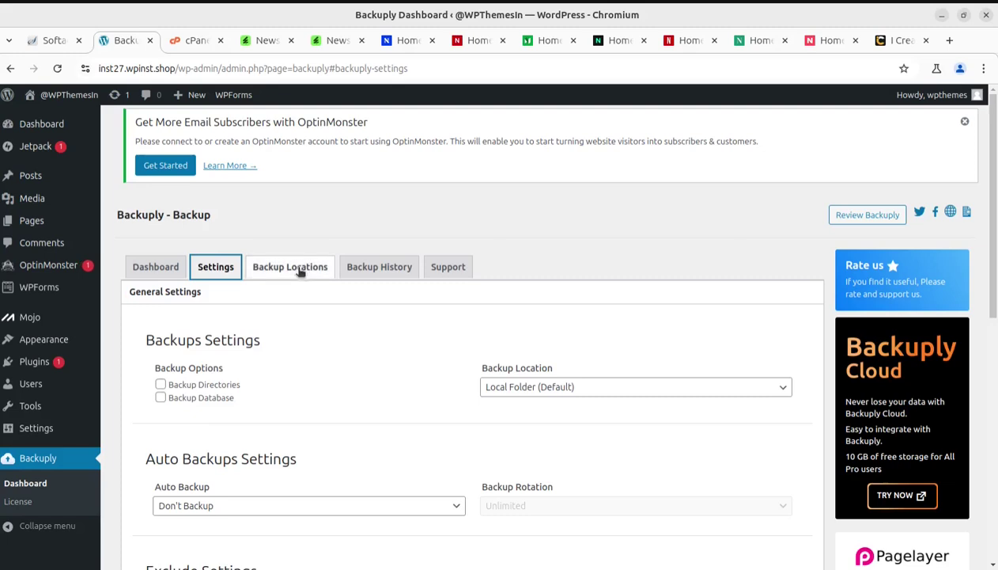
left_click(300, 272)
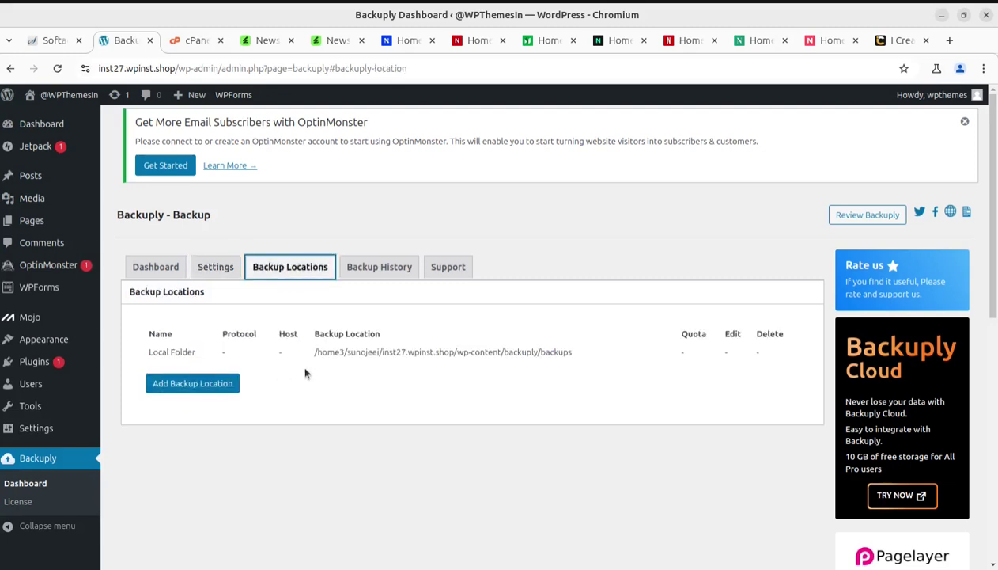
left_click(366, 266)
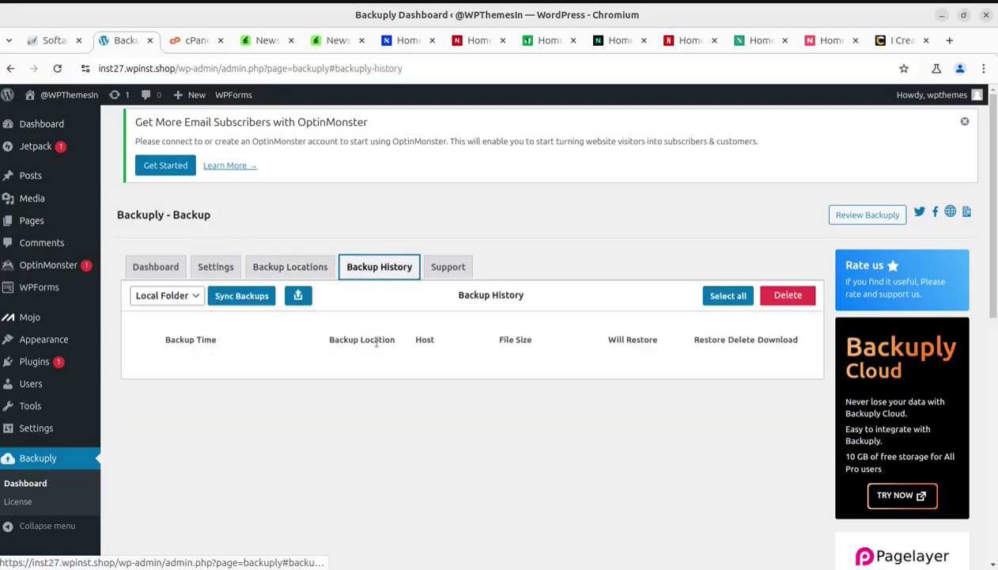
left_click(440, 271)
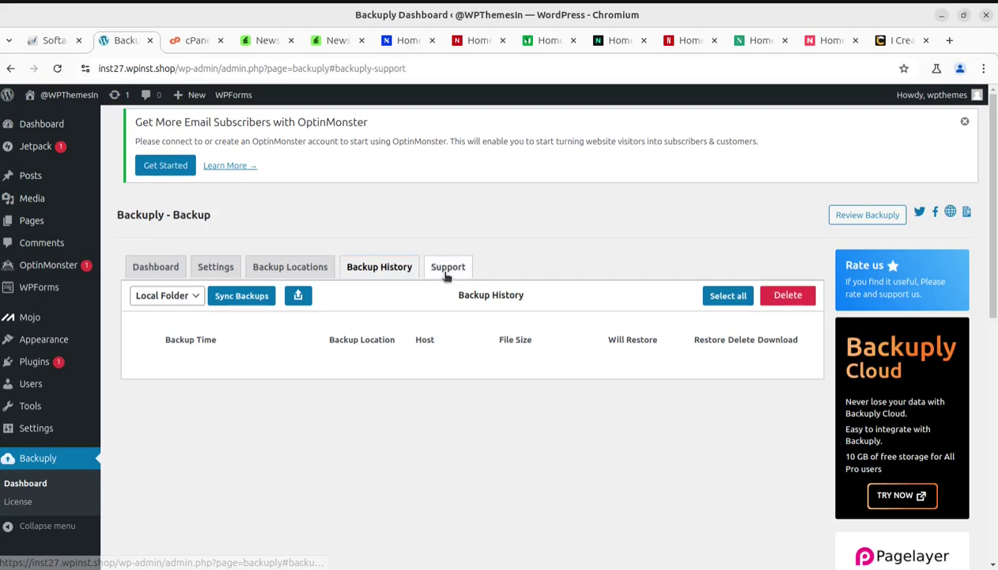
left_click(161, 270)
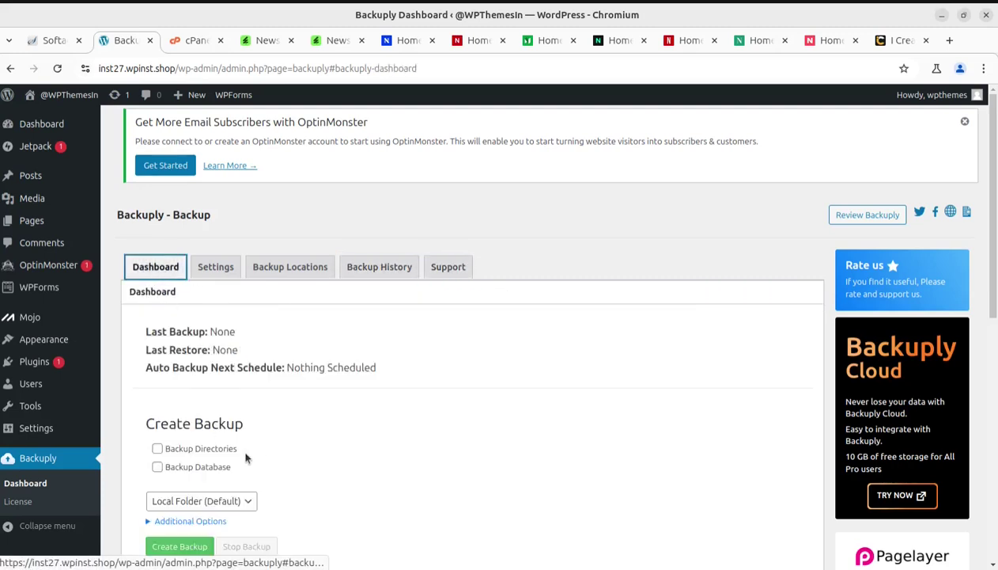
scroll(245, 456, "down", 2)
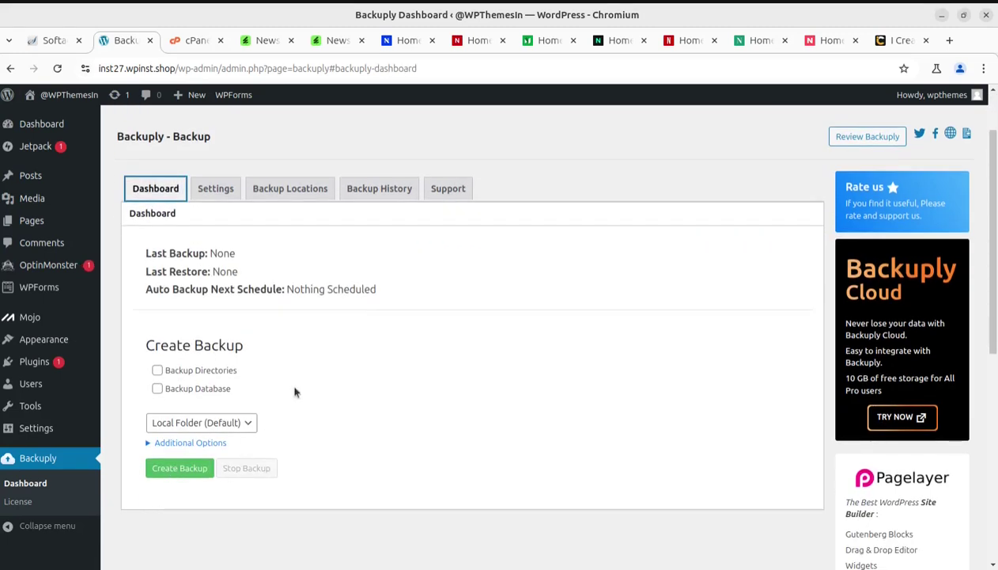
Run a local-folder backup with Backup Directories and Backup Database ticked.
left_click(188, 470)
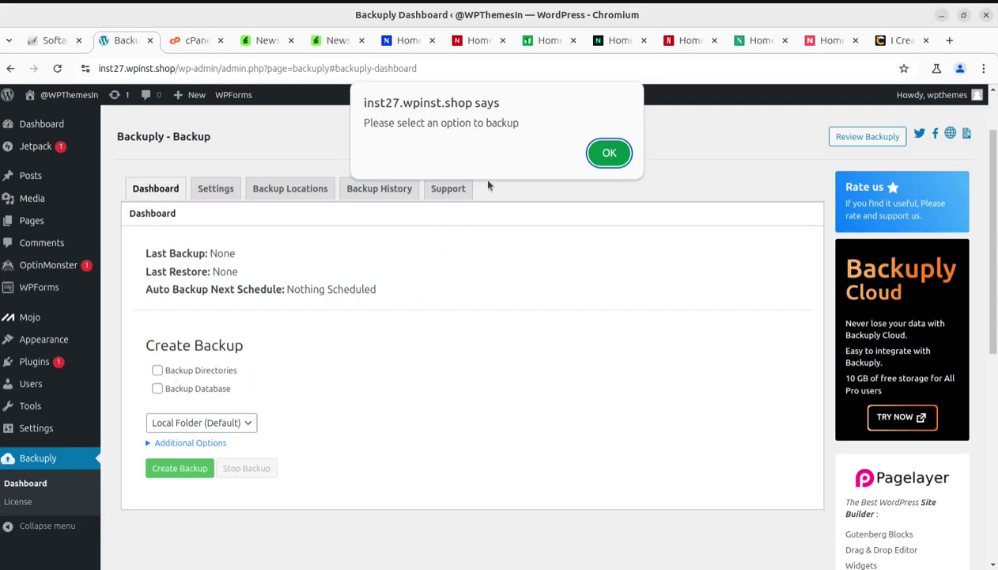
left_click(589, 158)
left_click(156, 369)
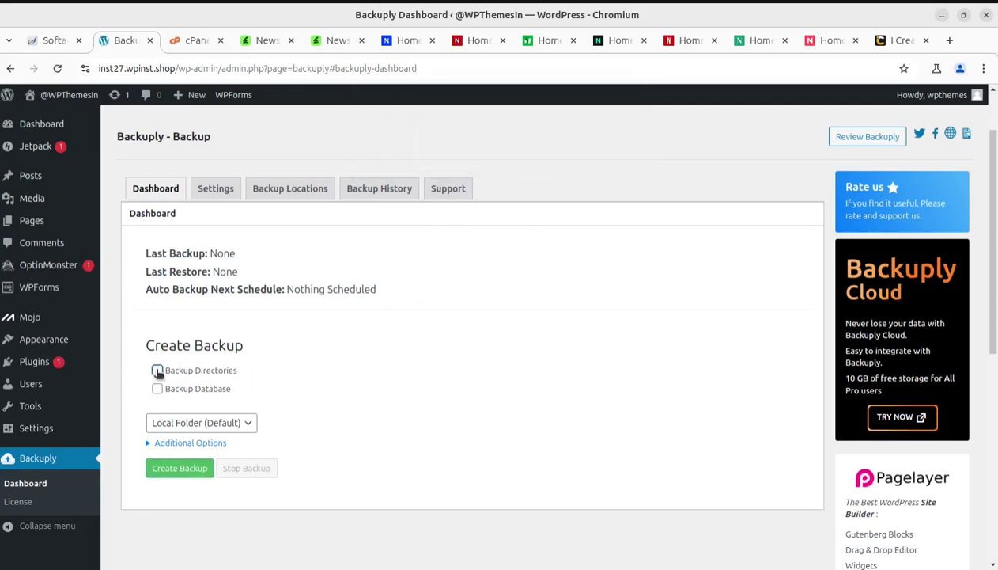
left_click(157, 388)
left_click(176, 470)
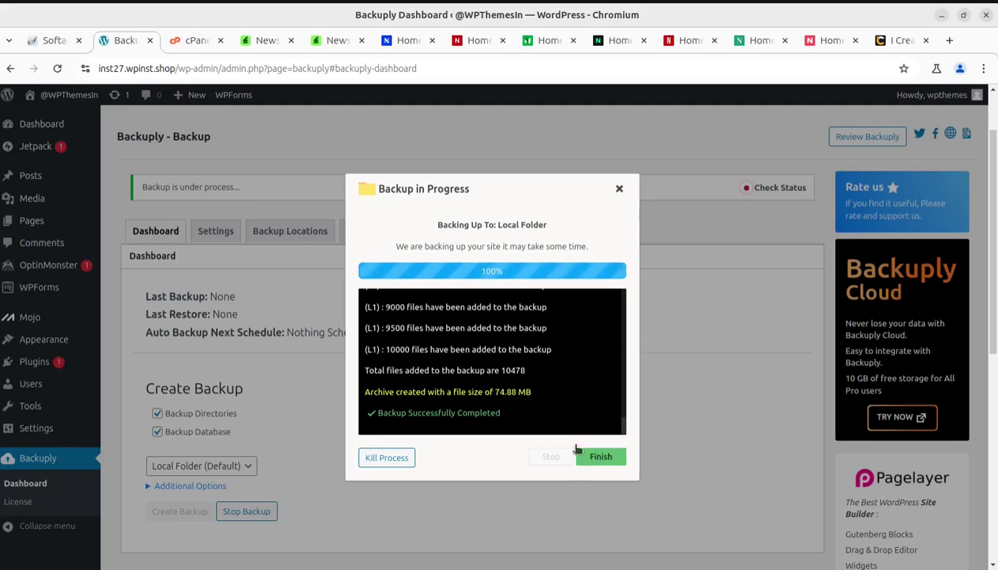
Close the finished backup report and view the 74.88 MB backup in Backup History.
left_click(593, 459)
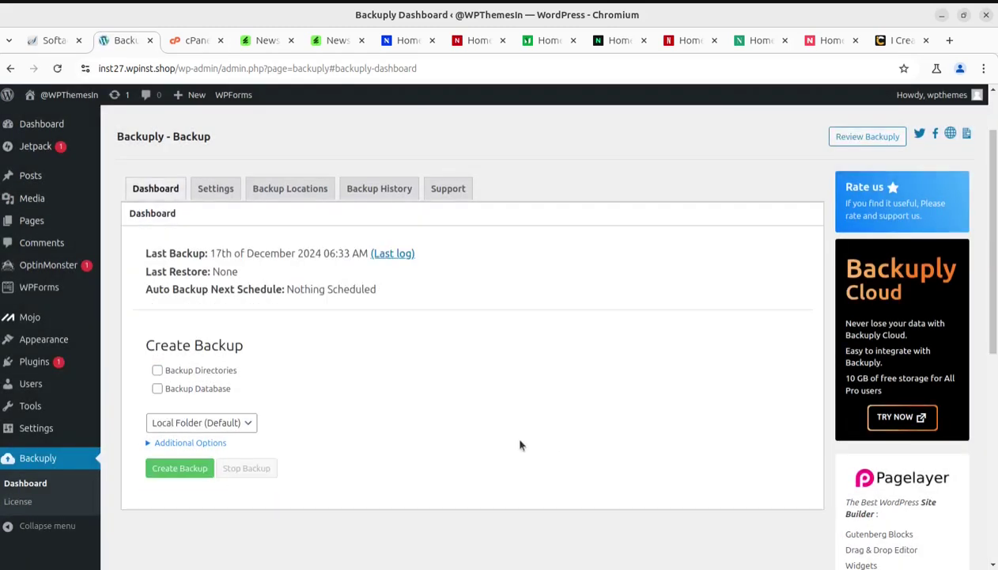
left_click(296, 194)
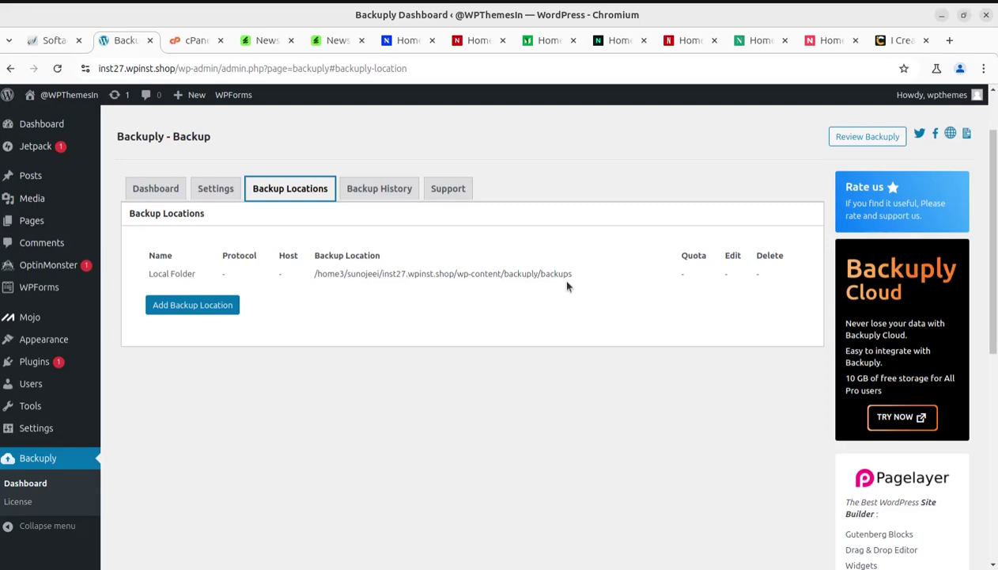
left_click(391, 193)
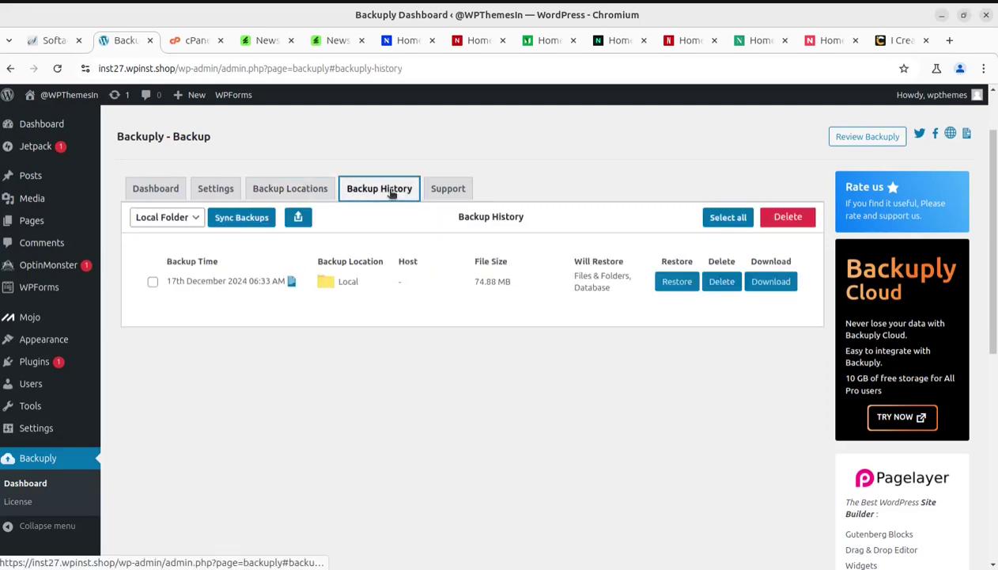